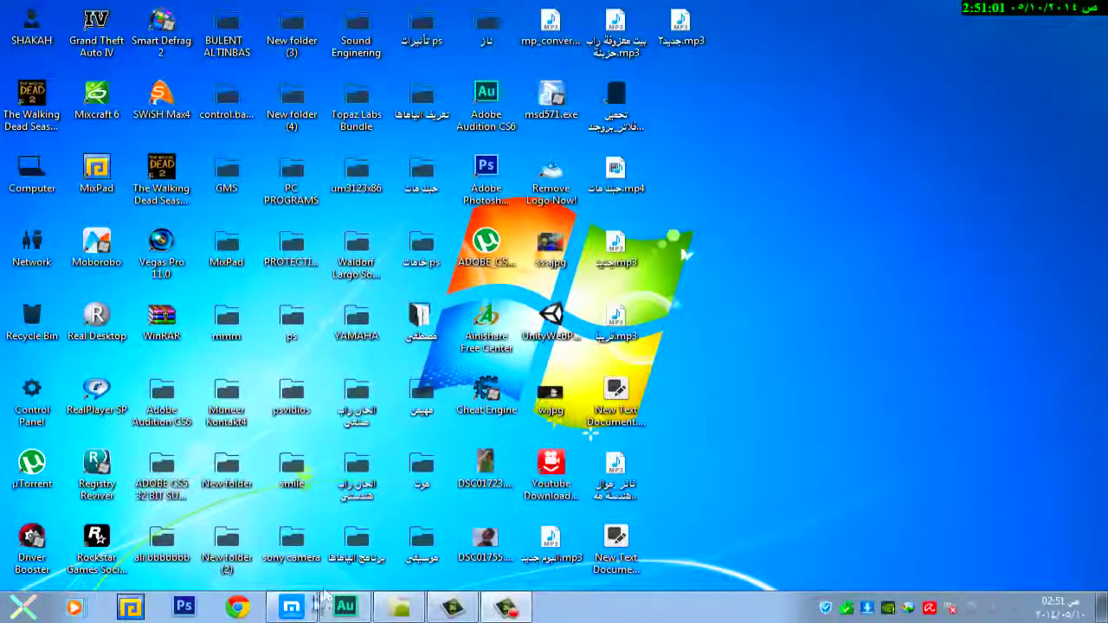
Step: Switch to the browser to view the Martin Eastwood Duet plug-in page on vst4free.com, and minimize the browser
mouse_move(328, 612)
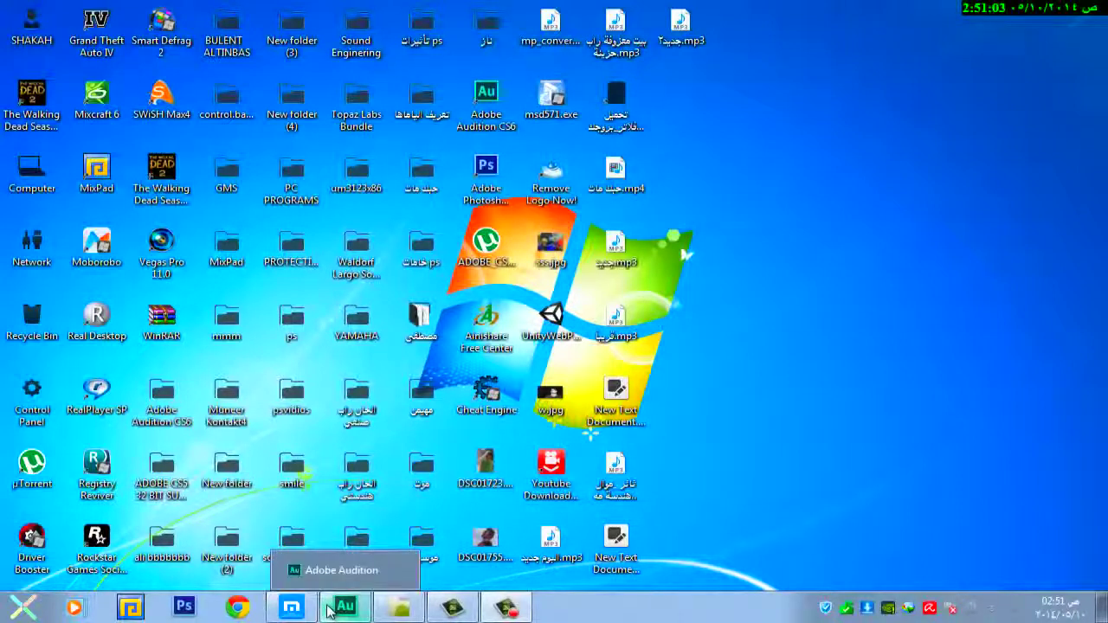
click(292, 606)
click(424, 14)
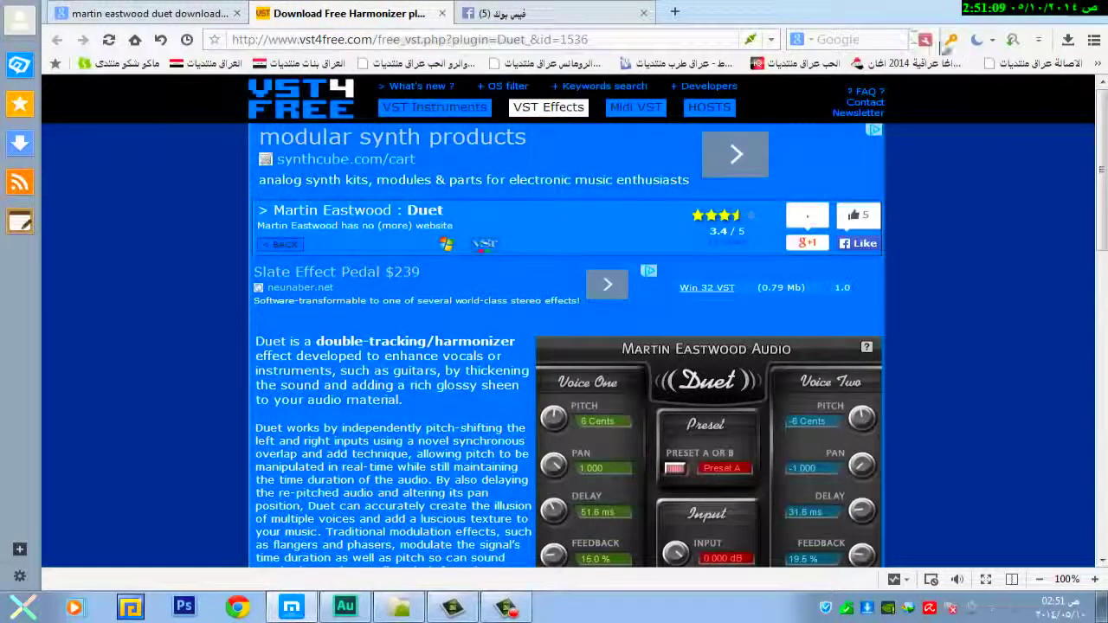
click(1026, 6)
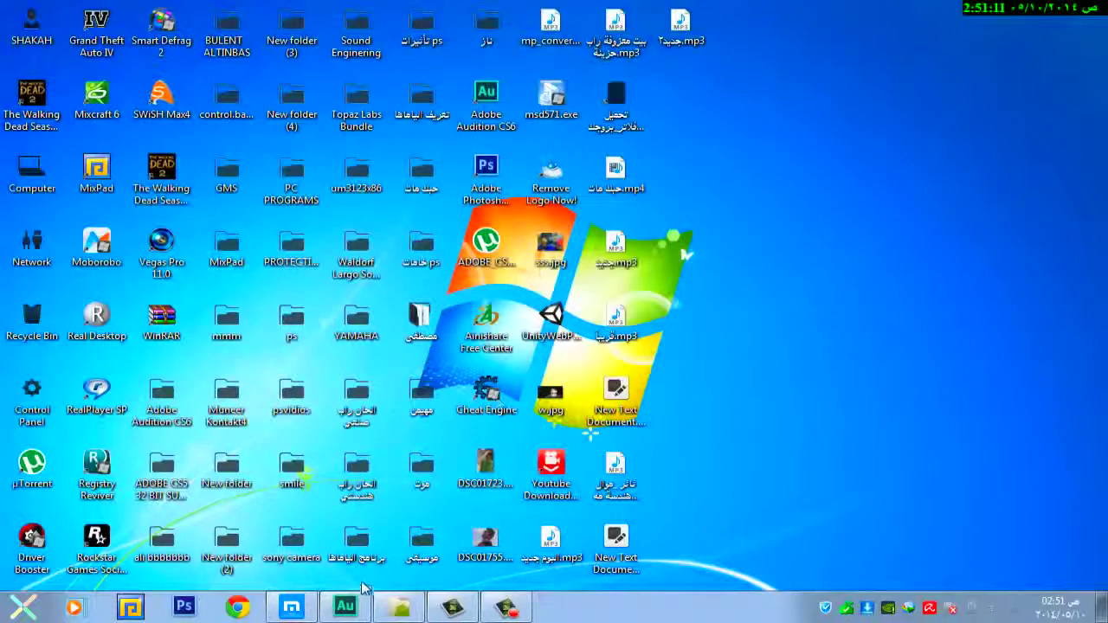
Step: Switch to Adobe Audition and create a new multitrack session named kkkkkkk at 44100 Hz, 32 (float) bits, with a Stereo master
click(344, 607)
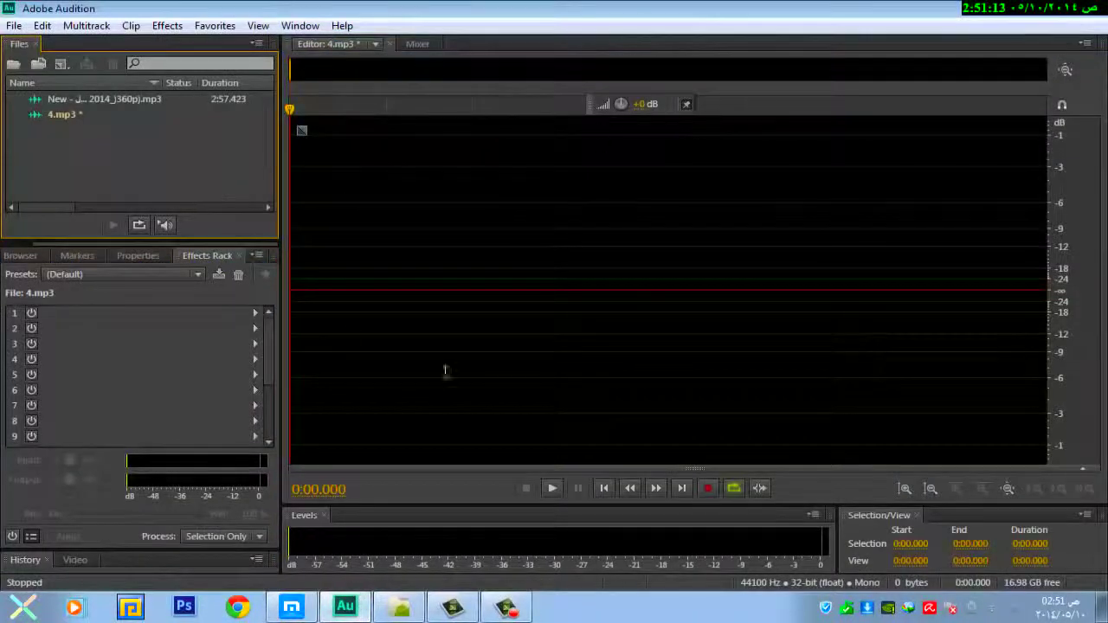
click(15, 25)
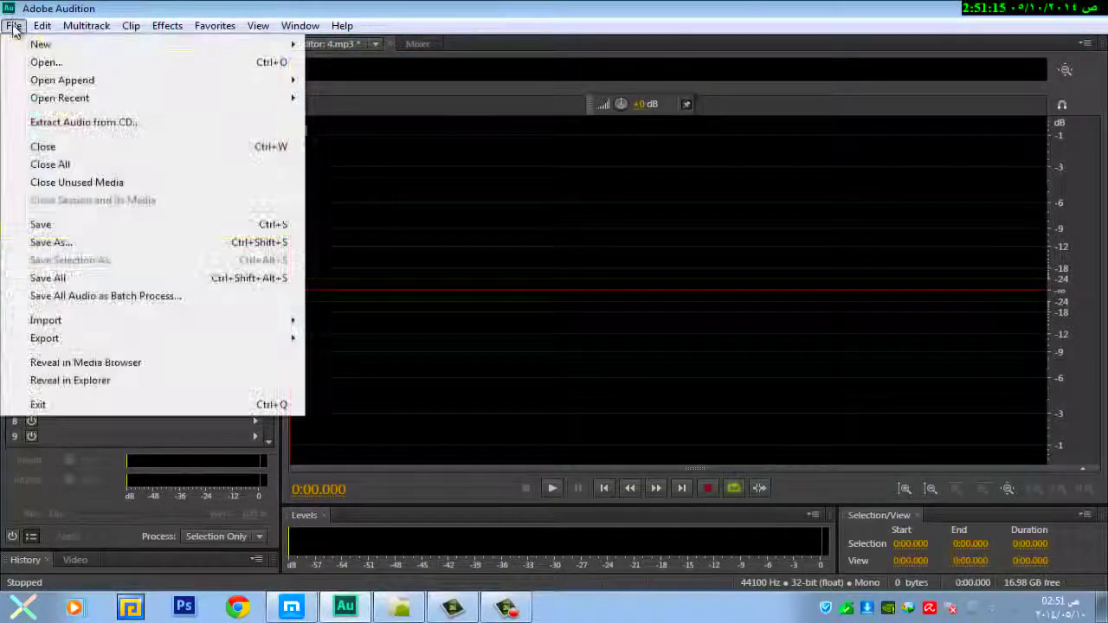
mouse_move(43, 44)
click(450, 50)
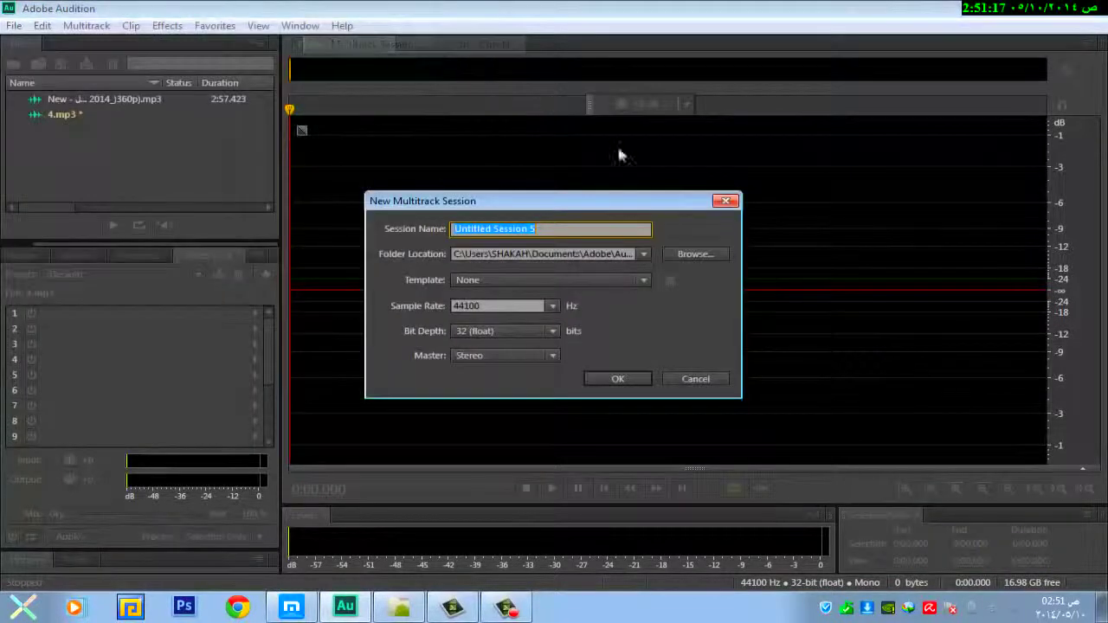
text(kkkkkkk)
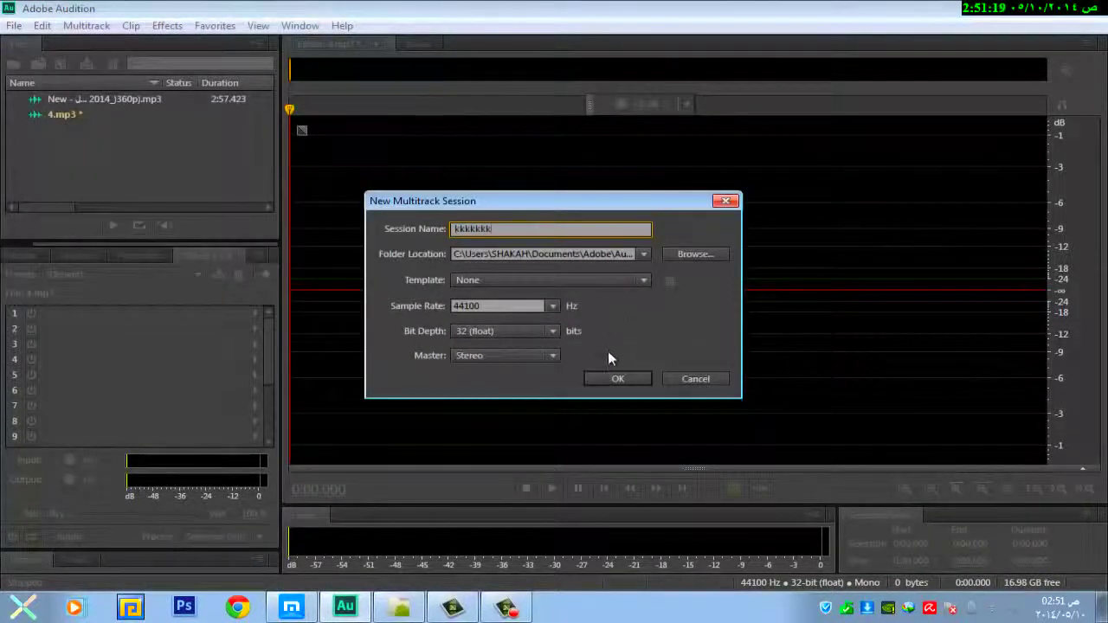
click(615, 377)
Step: Place the mp3 whose name begins with "New" at the start of Track 1, and w.mp3 from the file folder at about 0:10 on Track 2
drag(130, 99, 496, 143)
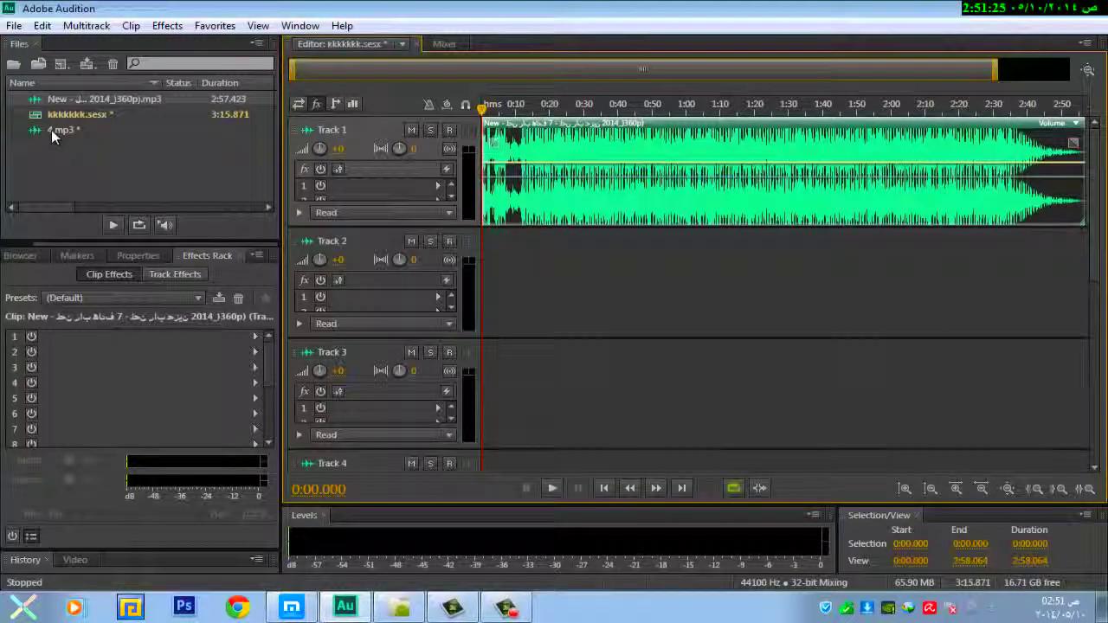
click(400, 607)
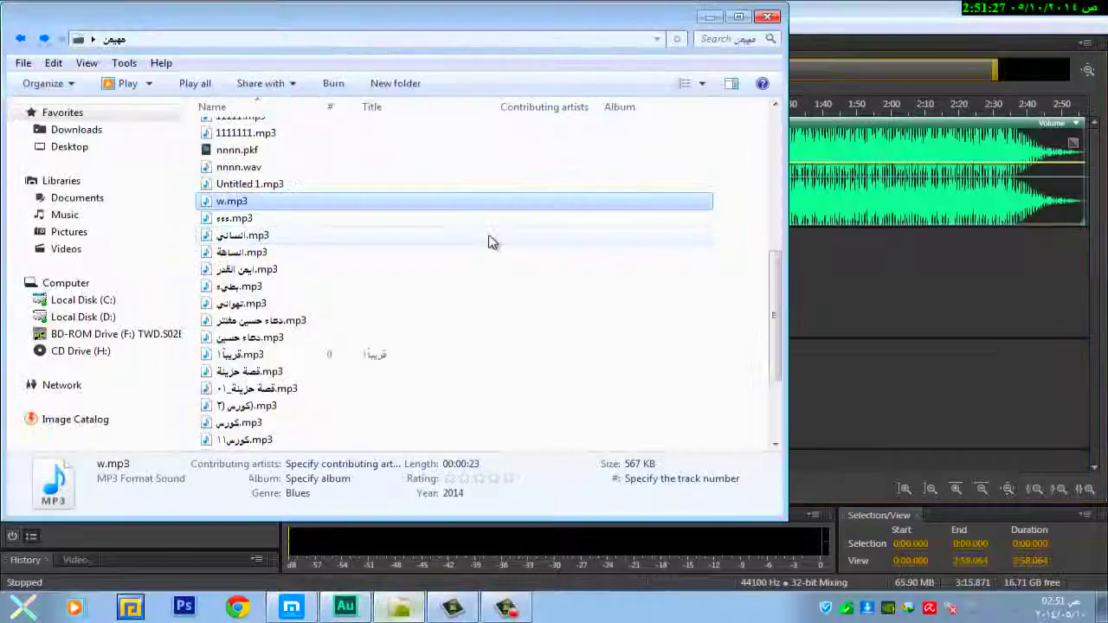
drag(475, 204, 545, 251)
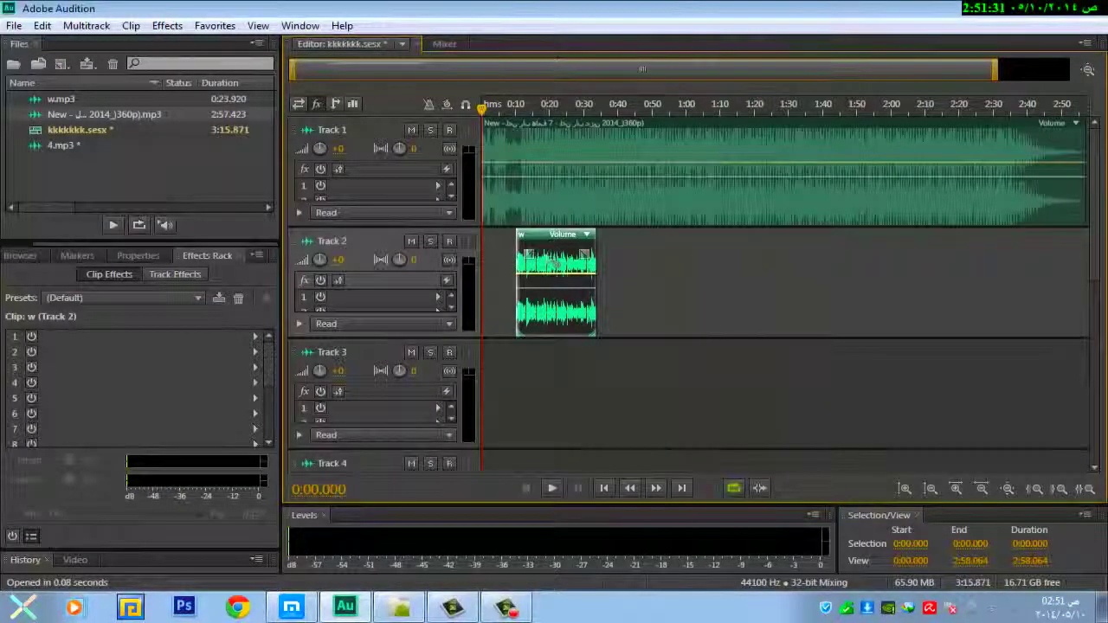
Step: Open the w clip in the waveform editor and convert its sample type to Mono, with bit depth Same as Source
double_click(546, 251)
right_click(390, 232)
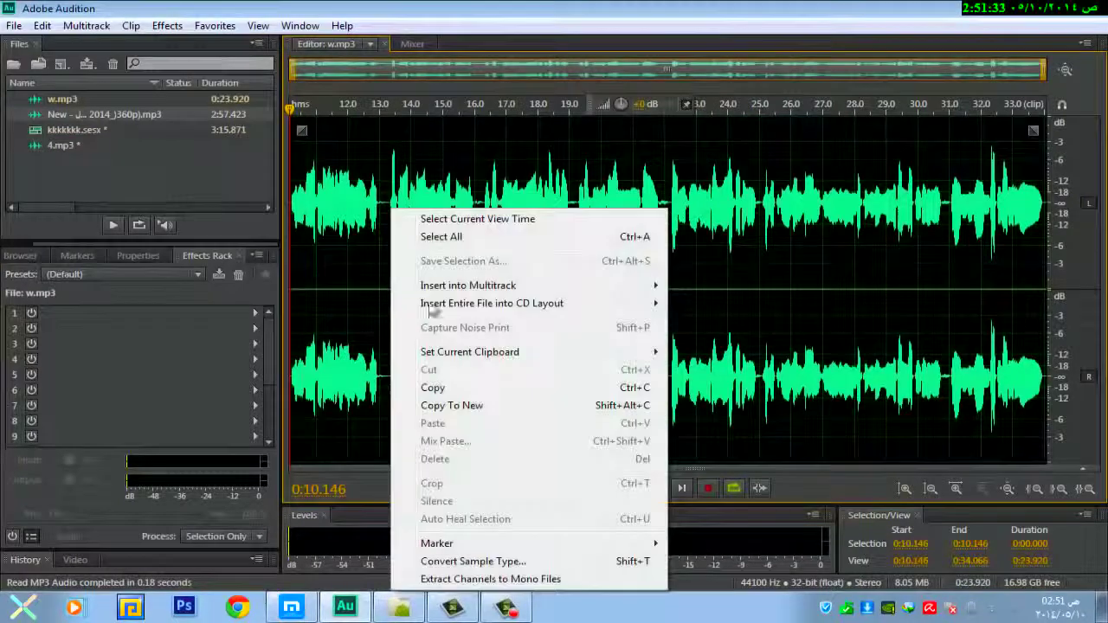
click(507, 562)
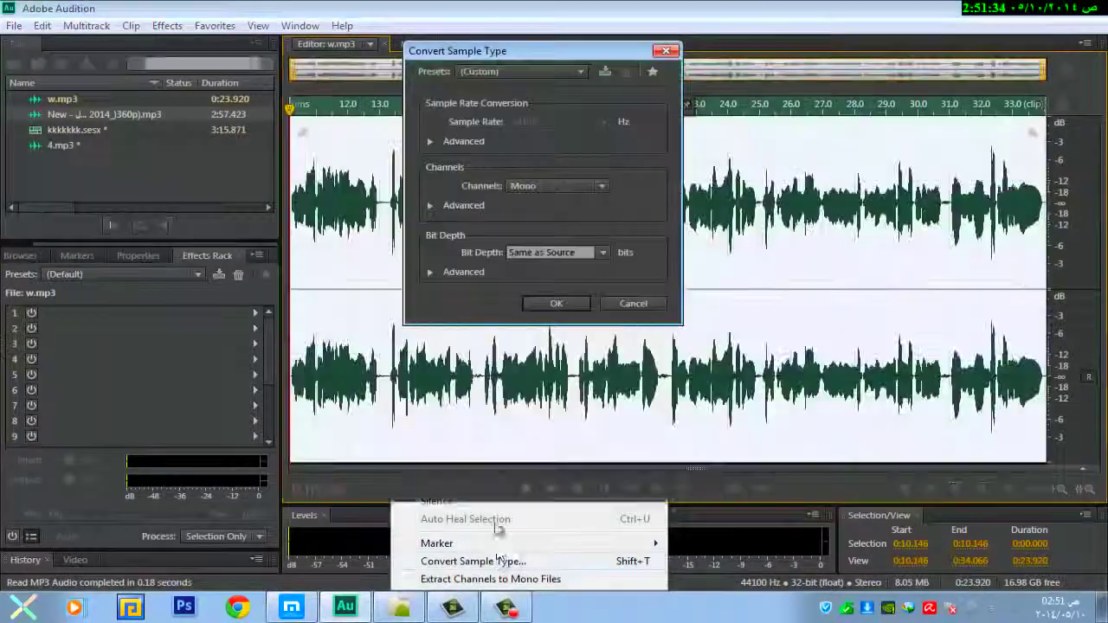
click(543, 304)
Step: Amplify the whole w.mp3 waveform so its loudest peaks come close to full scale
click(158, 26)
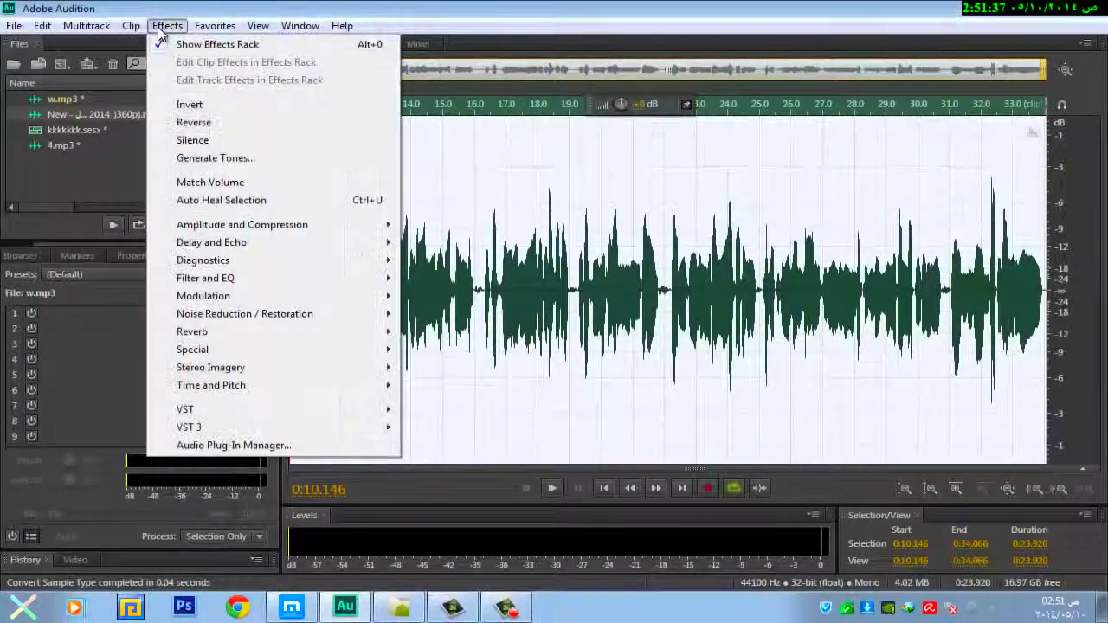
mouse_move(215, 25)
drag(622, 111, 641, 109)
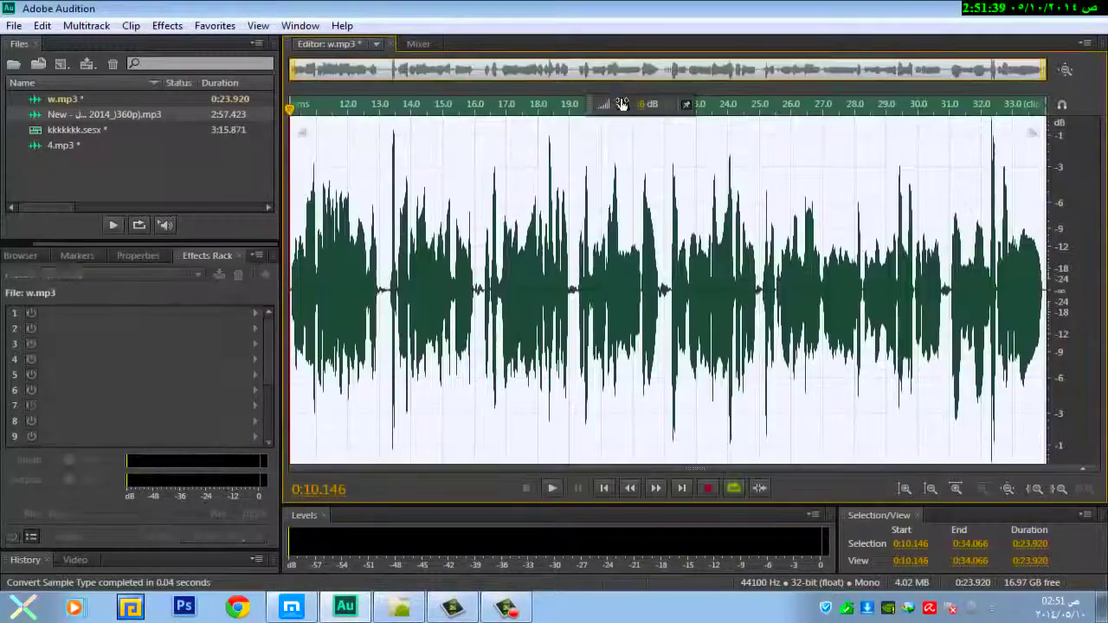
click(167, 25)
mouse_move(363, 295)
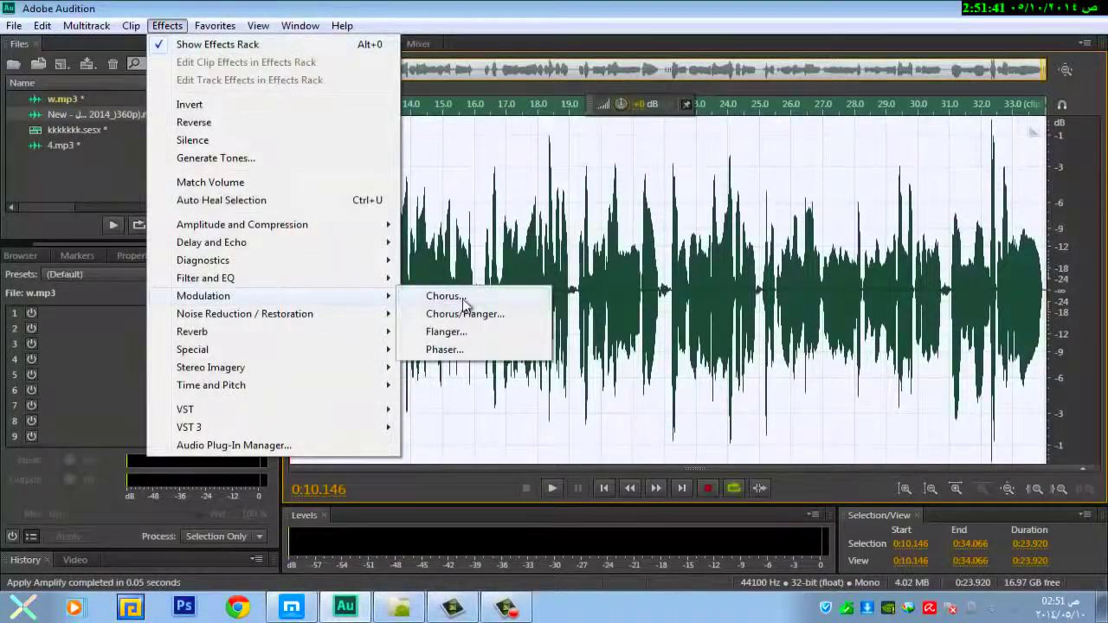
click(459, 295)
click(870, 142)
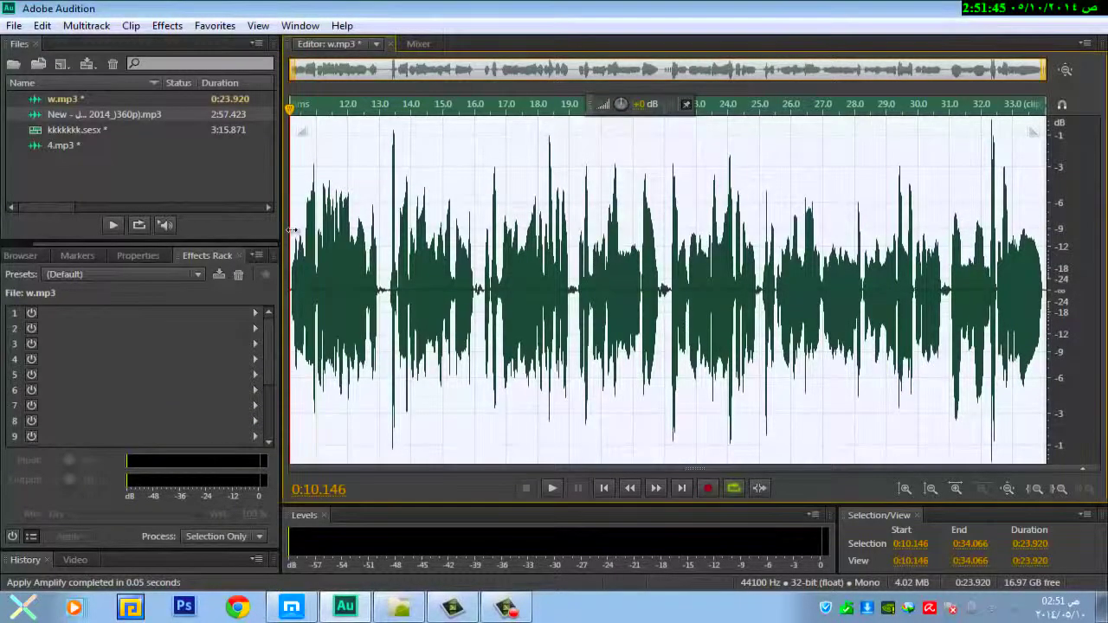
Step: Play back the first seconds of the amplified w.mp3 recording, and apply the Surround Reverb effect to it
key(space)
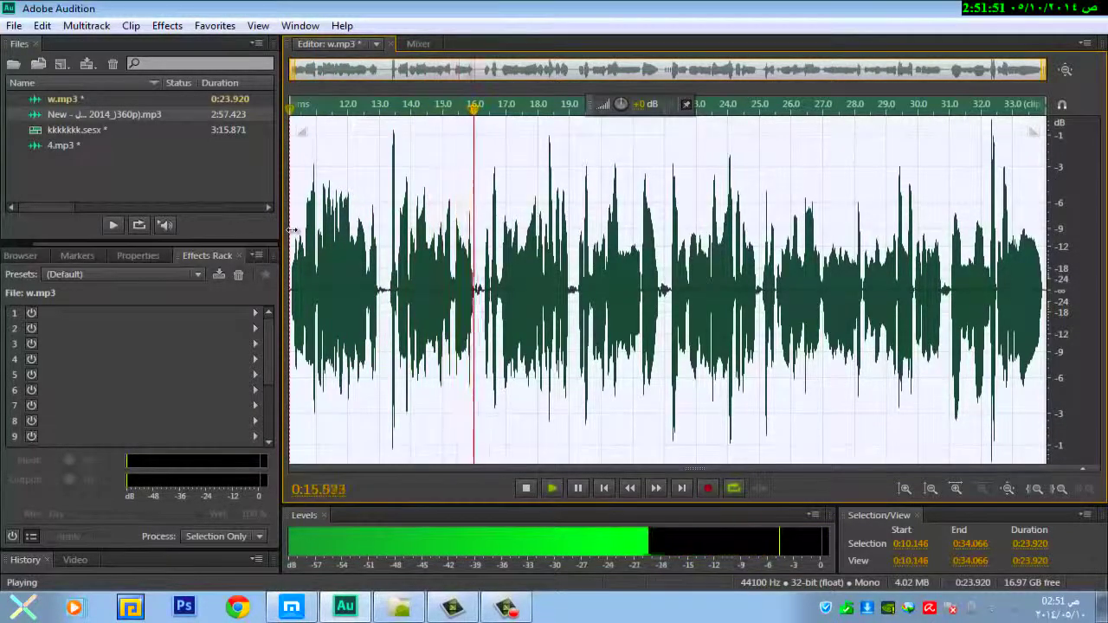
key(space)
click(167, 26)
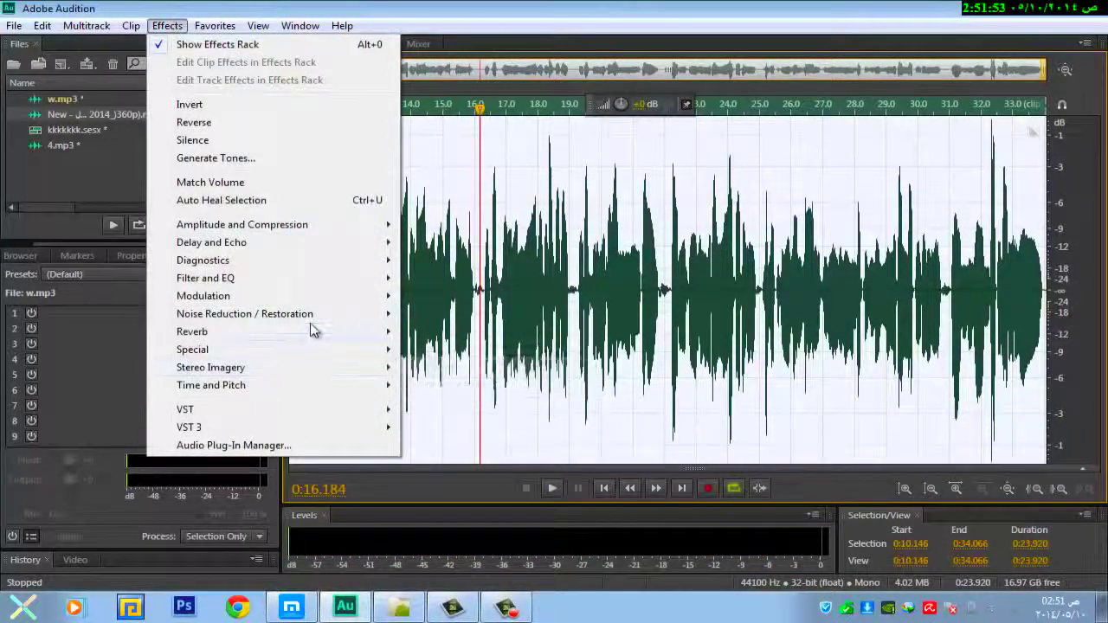
mouse_move(312, 332)
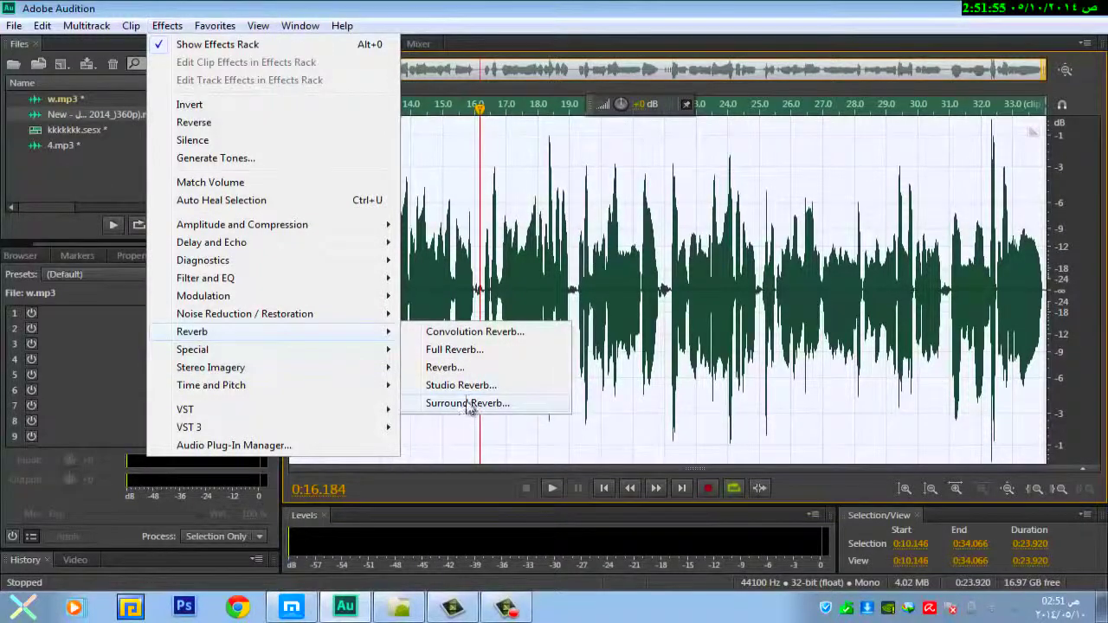
click(467, 404)
click(684, 344)
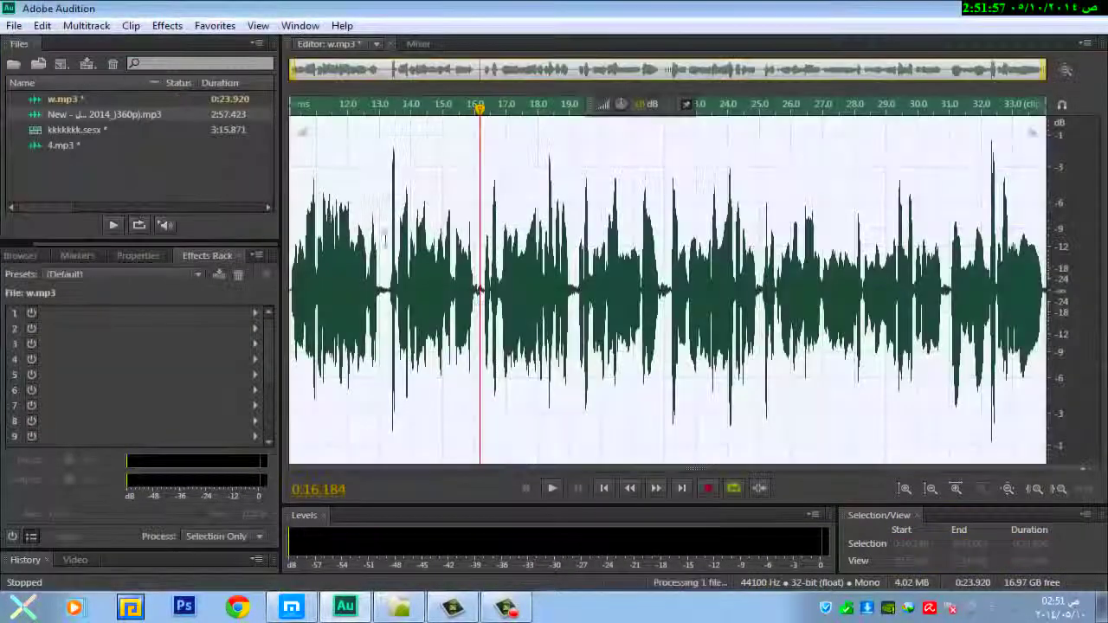
Step: Apply the Echo effect to the entire w.mp3 recording
click(167, 25)
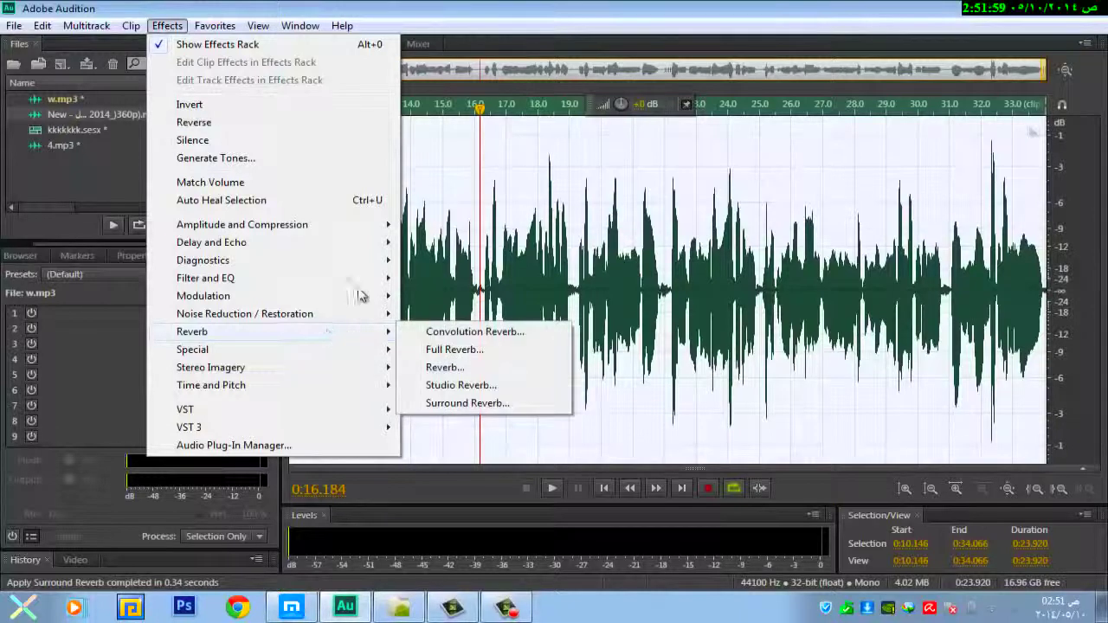
mouse_move(376, 245)
click(441, 278)
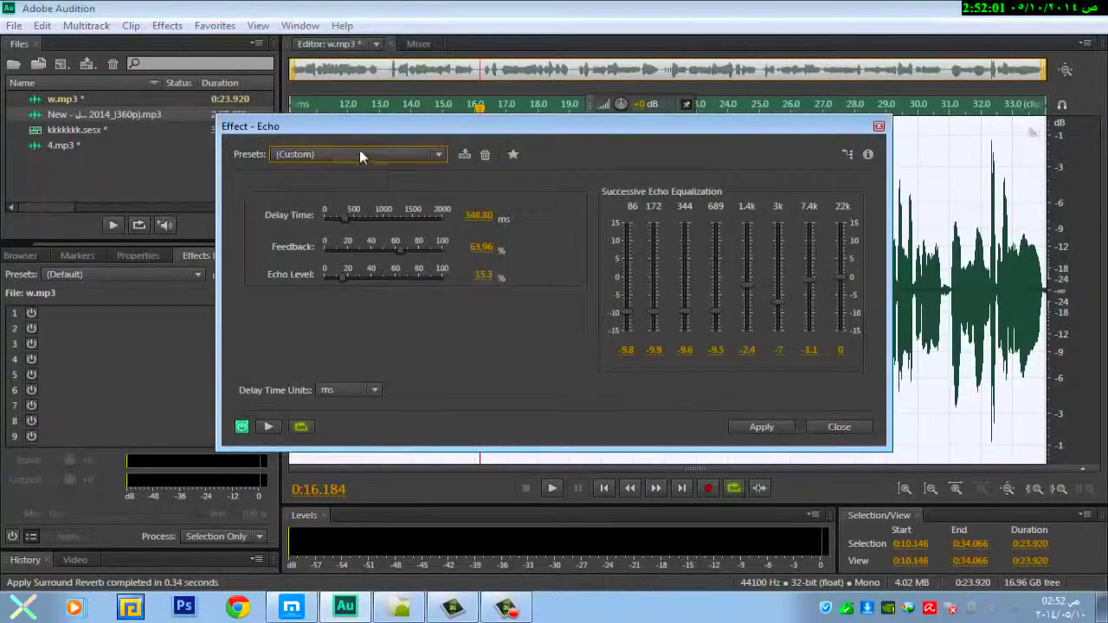
click(360, 152)
click(359, 151)
click(753, 427)
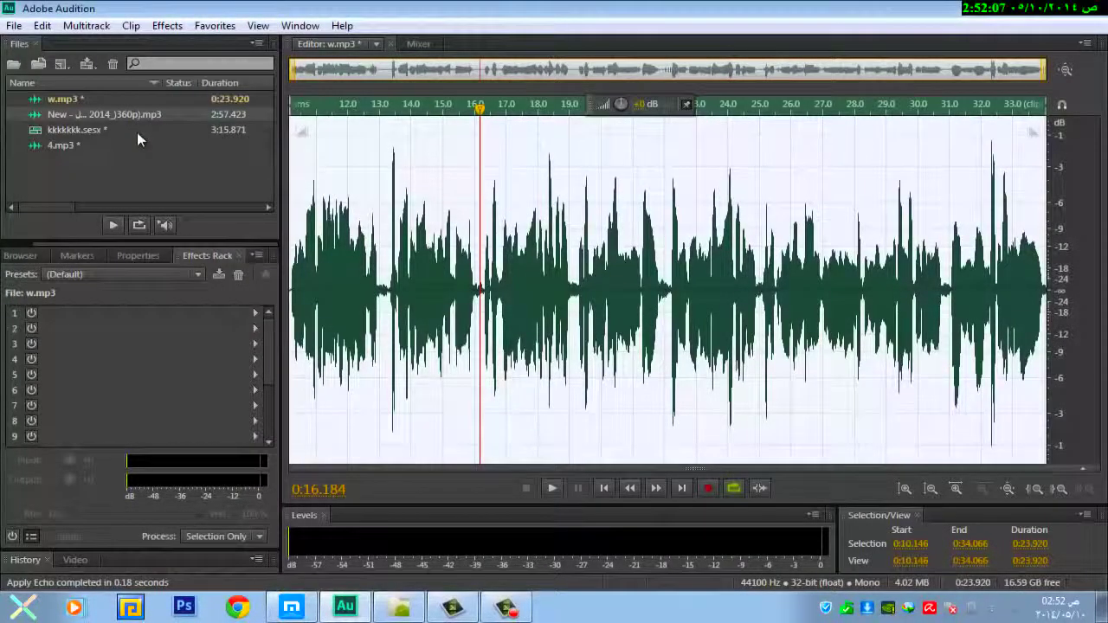
Step: Return to the kkkkkkk.sesx session and move the w clip on Track 2 to start at about 0:12, where the beat begins
double_click(112, 131)
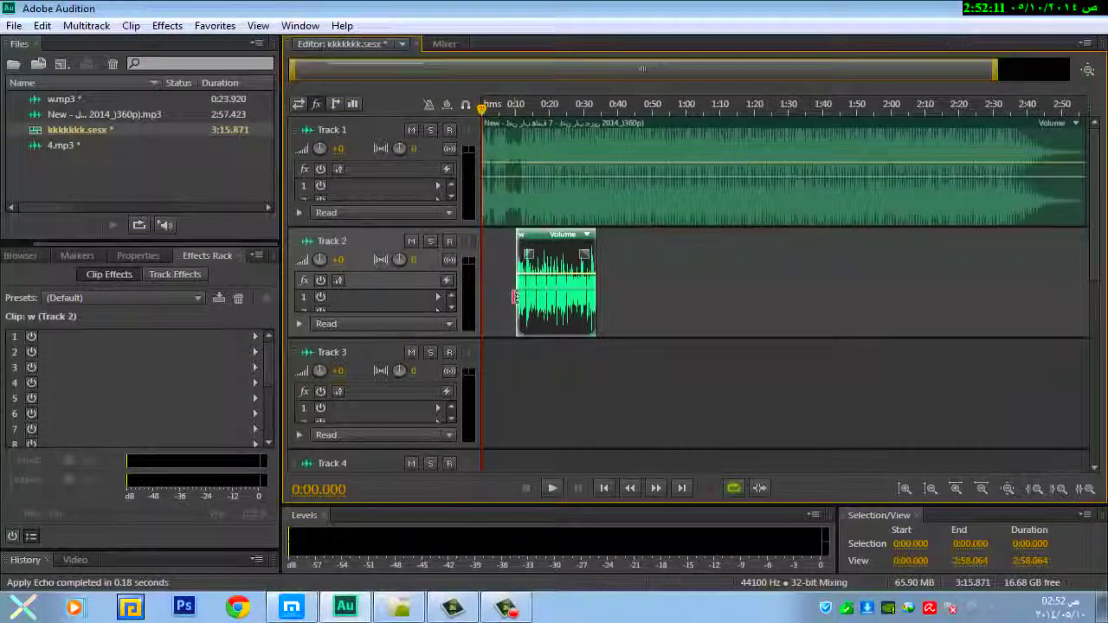
click(513, 344)
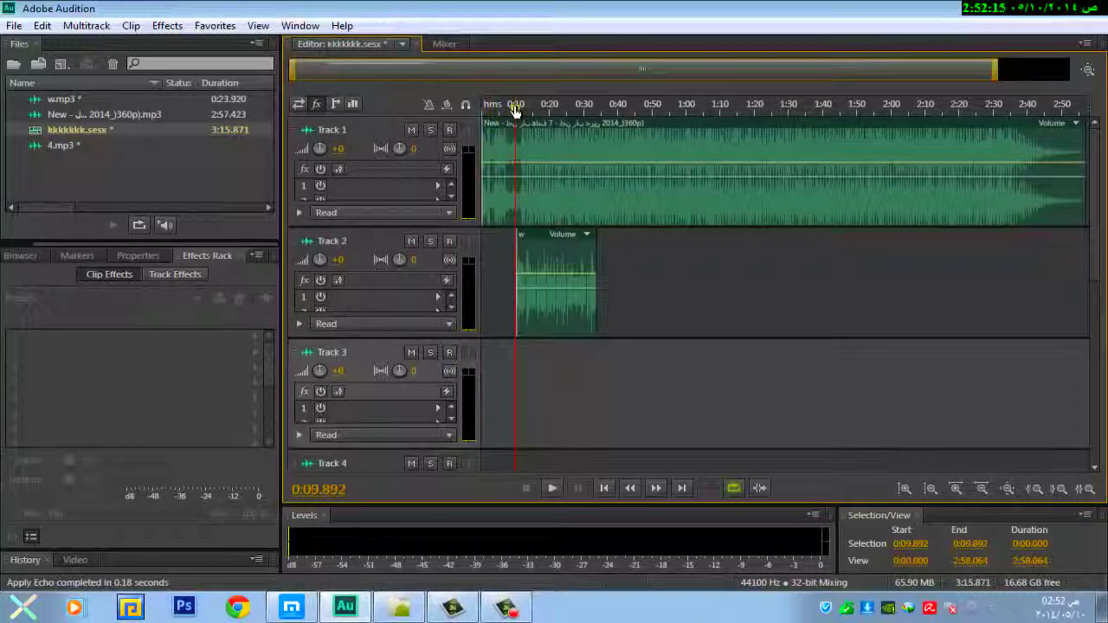
scroll(515, 110, up, 5)
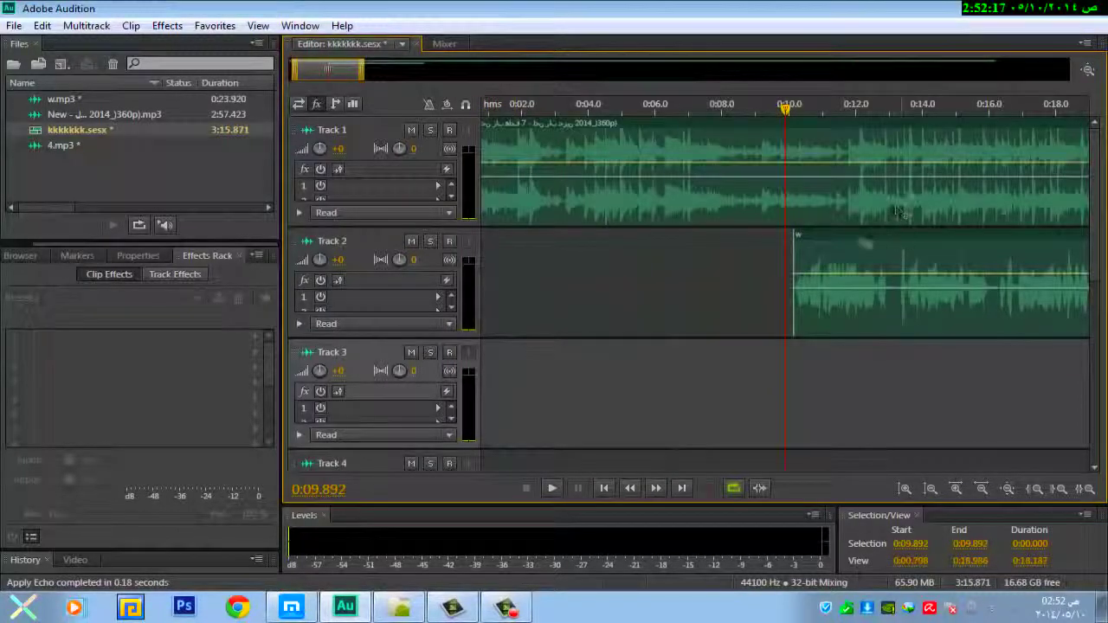
drag(885, 236, 945, 237)
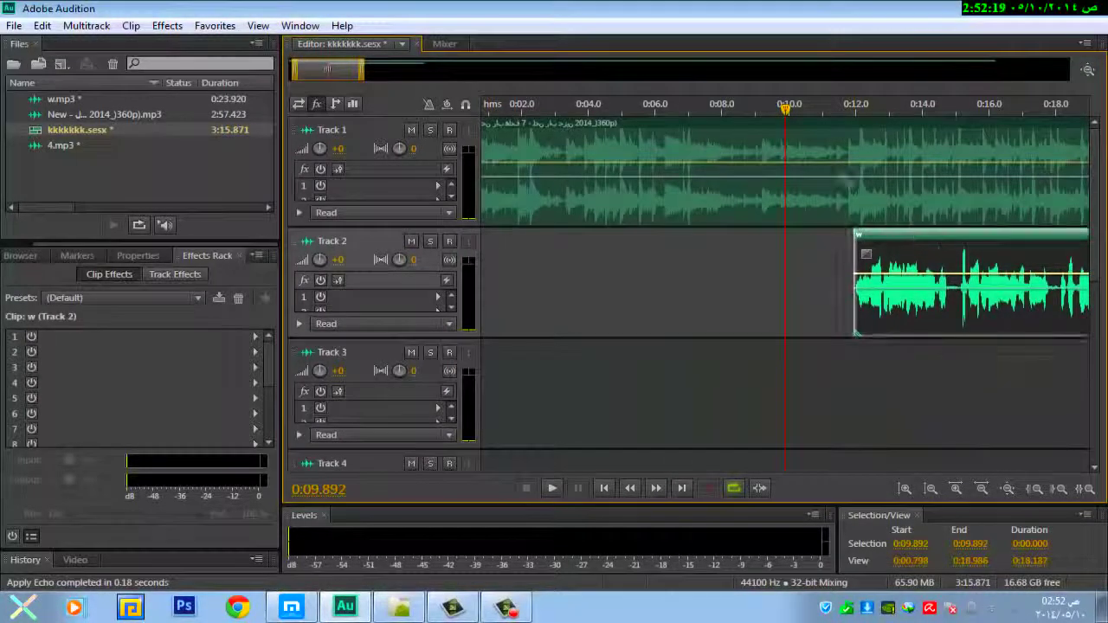
Step: Play the session from about 0:09 to hear how the w clip fits with the music on Track 1
click(755, 113)
key(space)
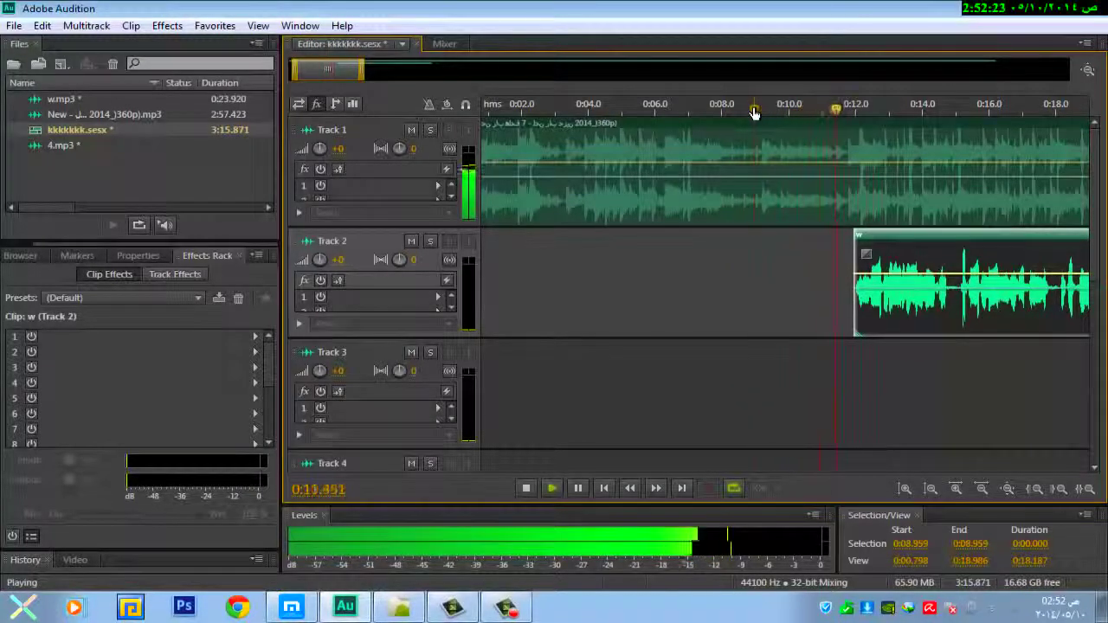
drag(926, 246, 929, 246)
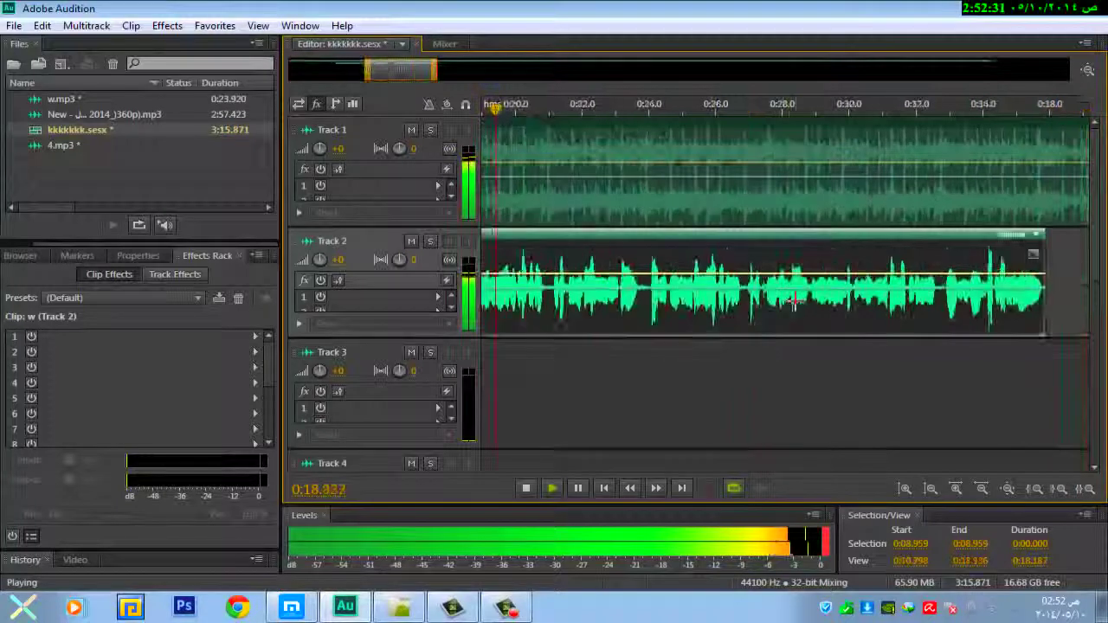
key(space)
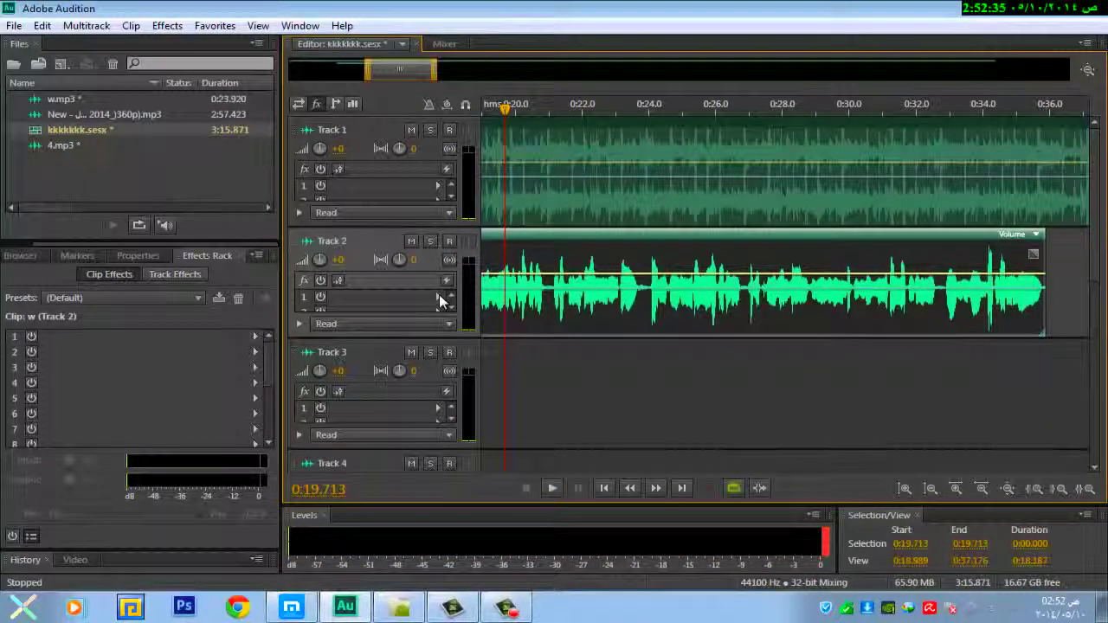
Step: Add the Martin Eastwood Audio Duet VST plug-in to the first effect slot of Track 2
click(439, 298)
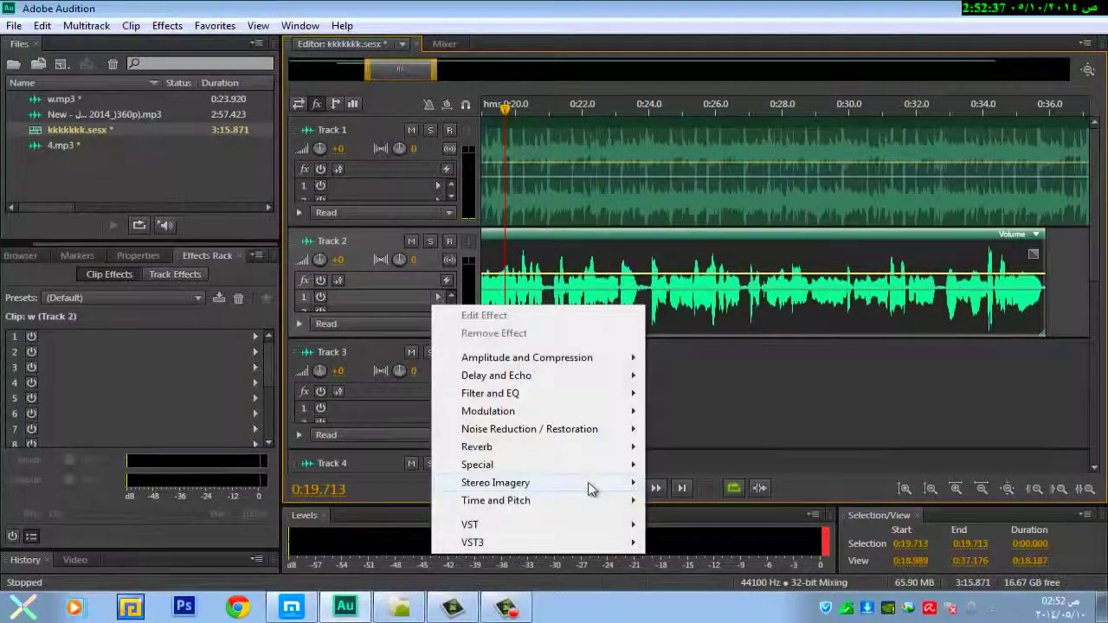
mouse_move(586, 490)
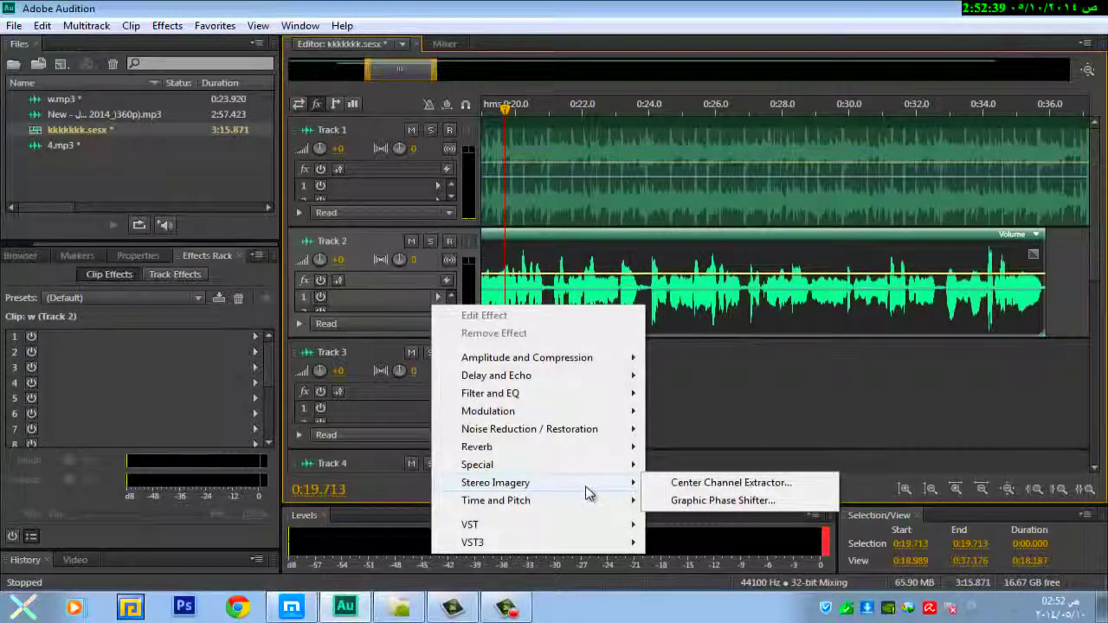
mouse_move(593, 522)
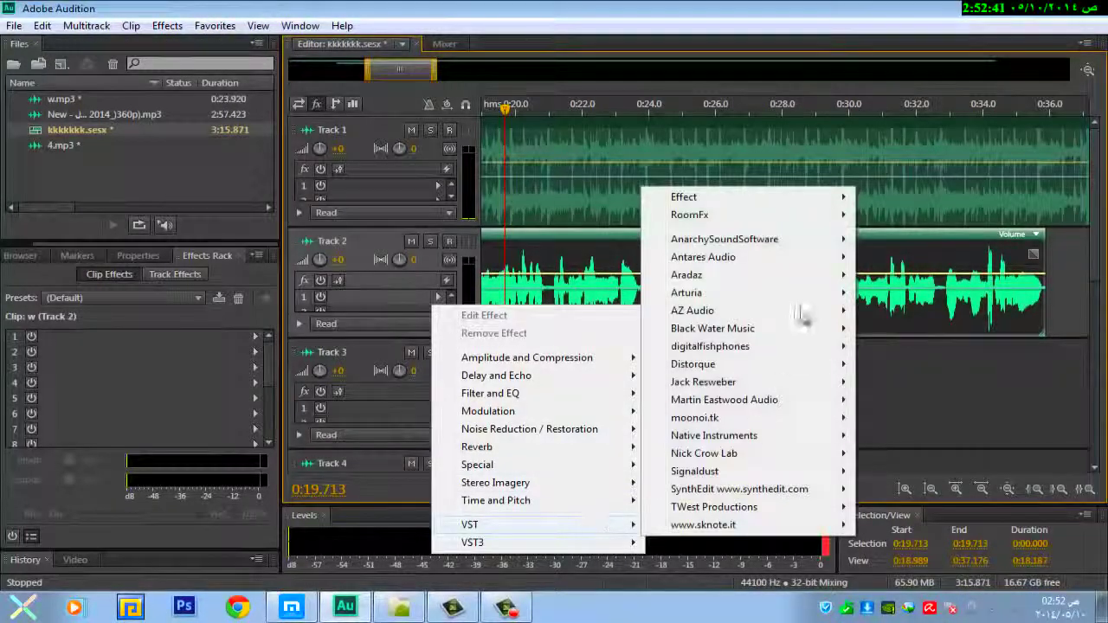
mouse_move(806, 401)
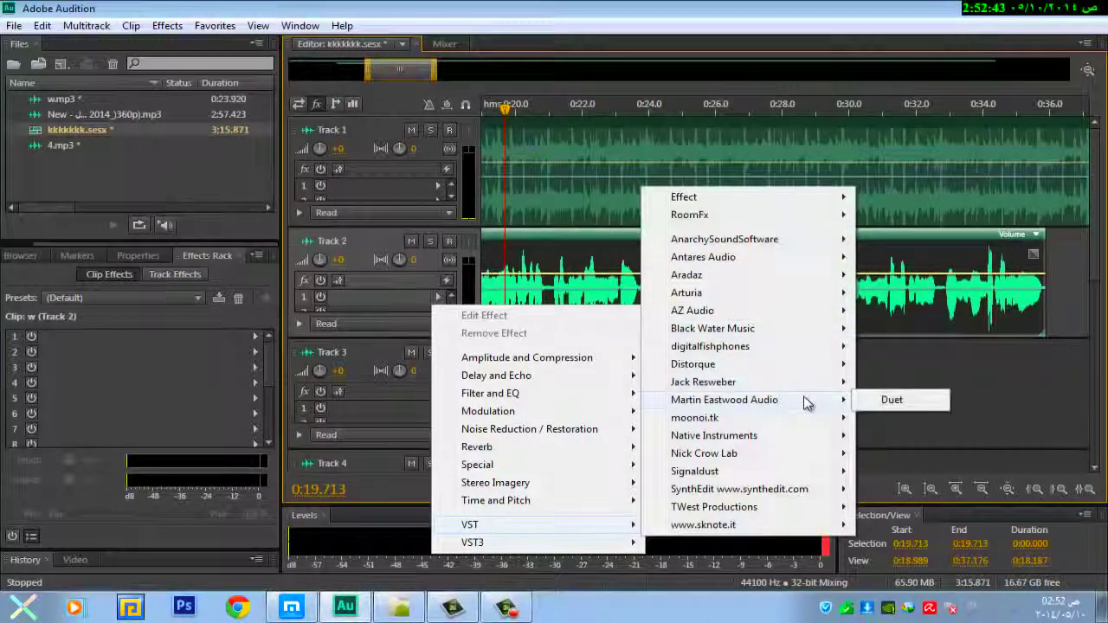
click(891, 400)
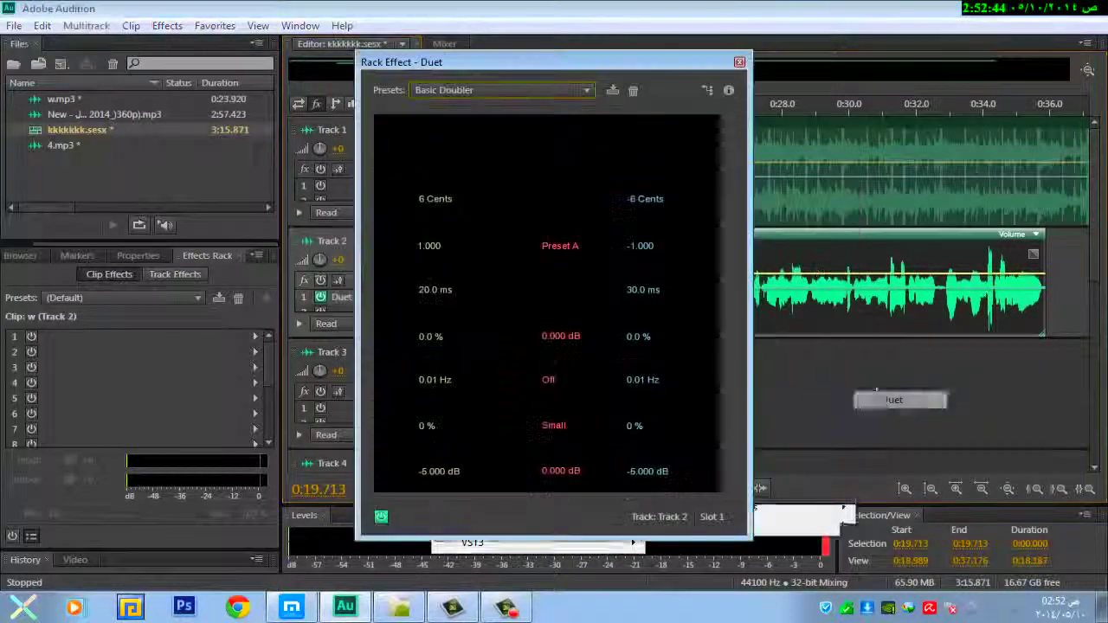
Step: Keep the Basic Doubler preset for the Duet effect on Track 2 and close the effect's settings
click(498, 90)
drag(498, 62, 316, 51)
click(286, 81)
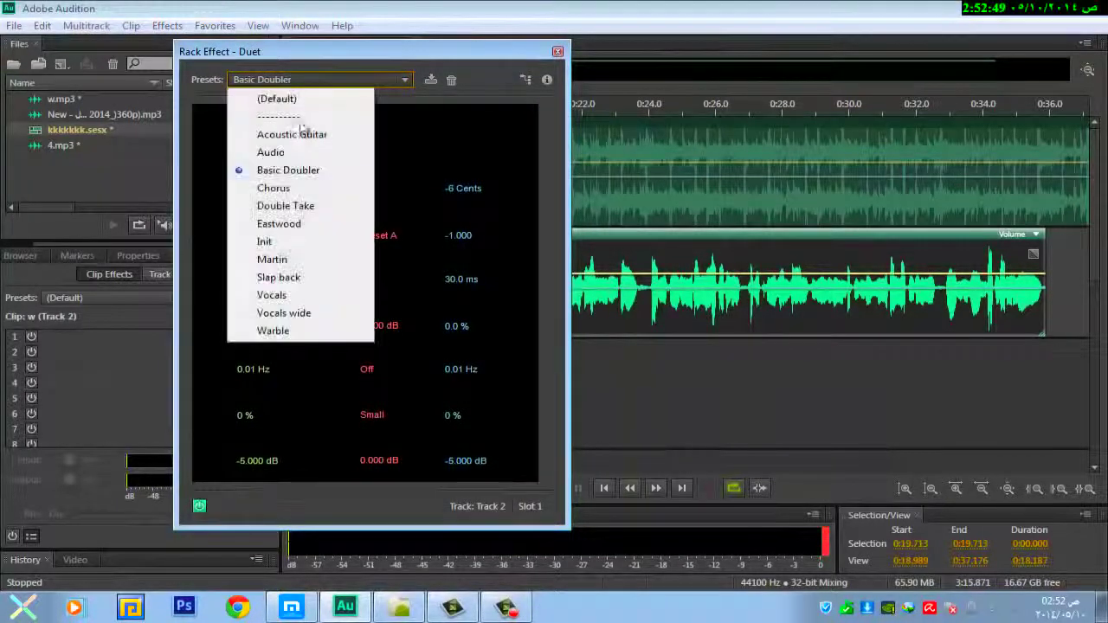
click(293, 171)
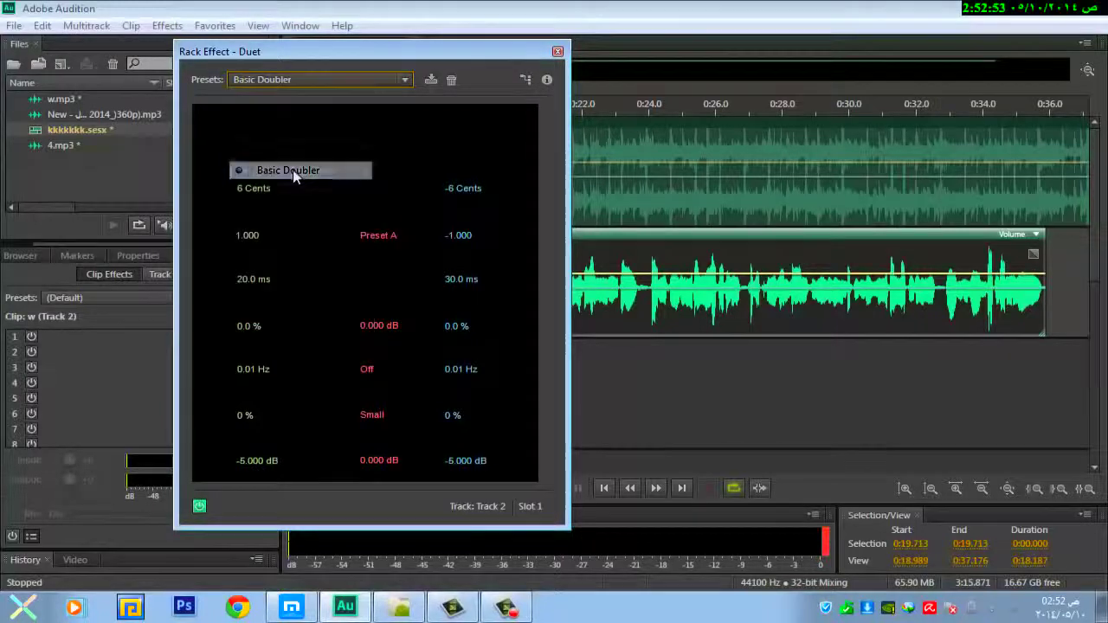
click(556, 53)
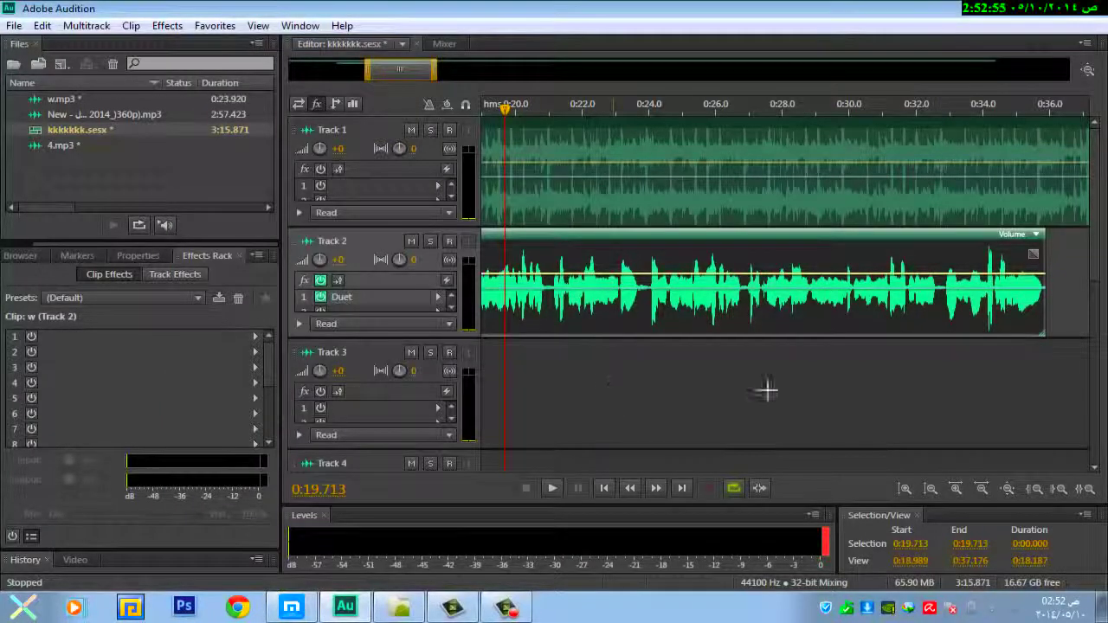
Step: Play the session from about 0:09 through the end of the w clip, raising Track 2's volume to +8.1 dB during playback
click(981, 487)
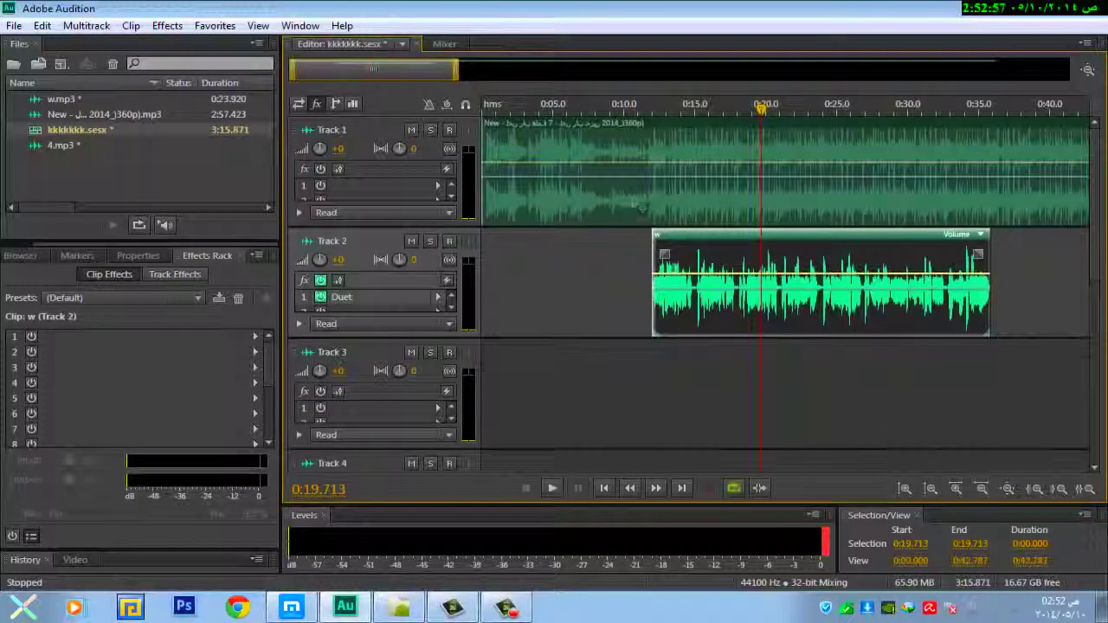
click(618, 109)
key(space)
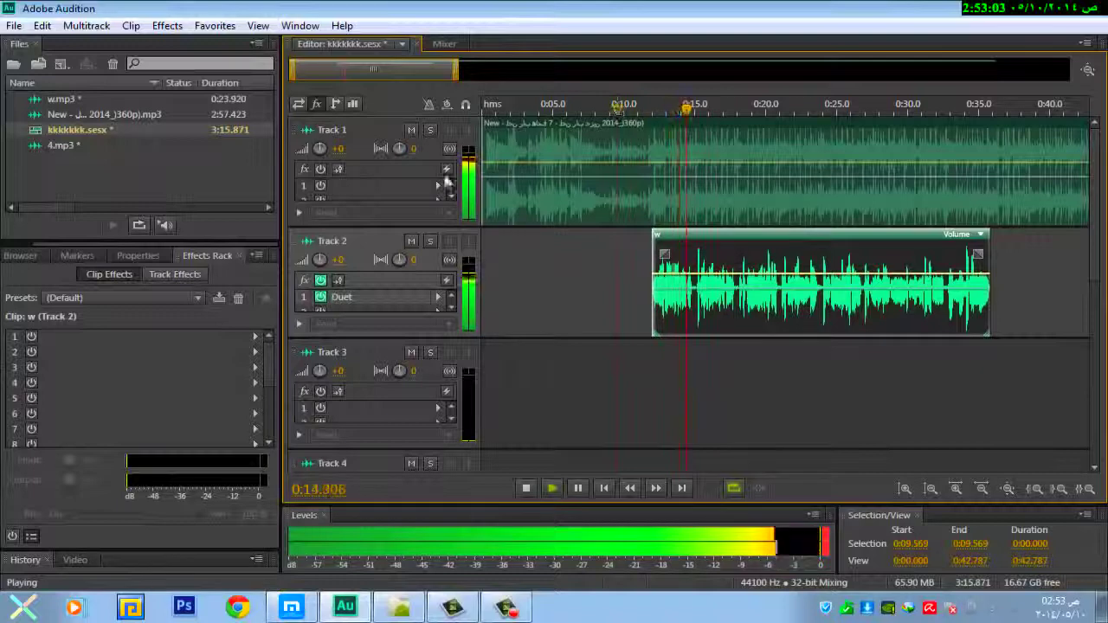
drag(318, 268, 318, 258)
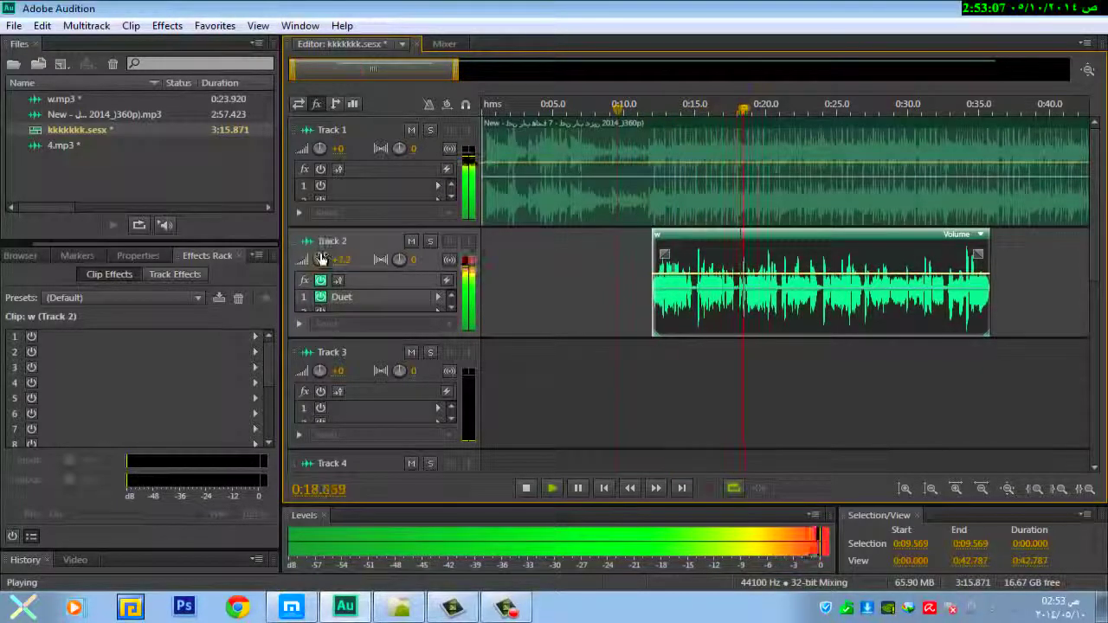
drag(319, 260, 334, 258)
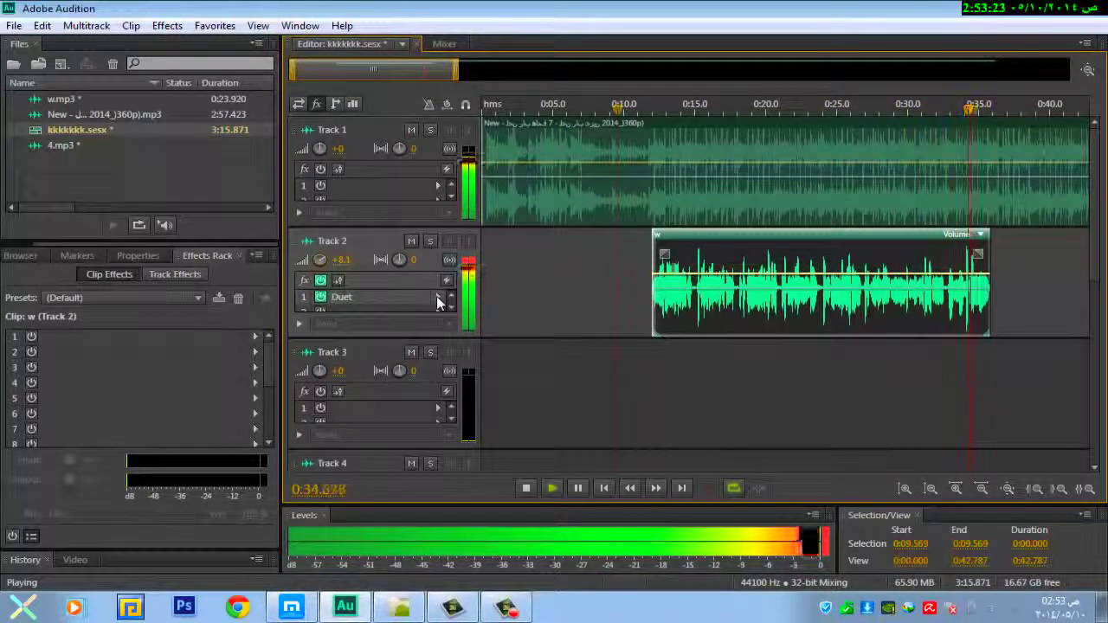
key(space)
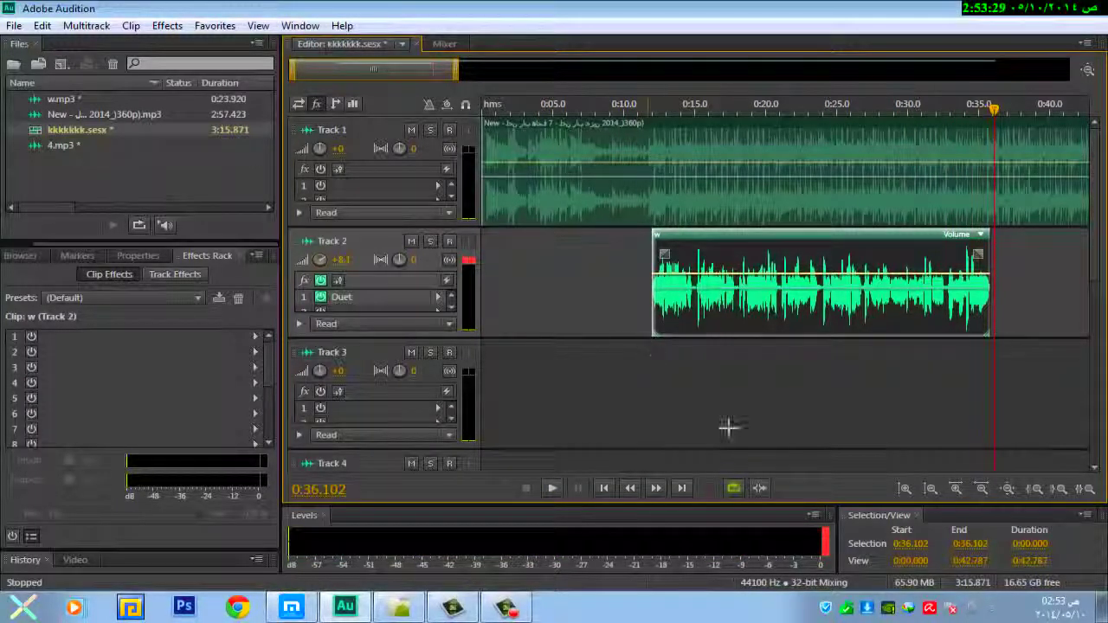
click(173, 25)
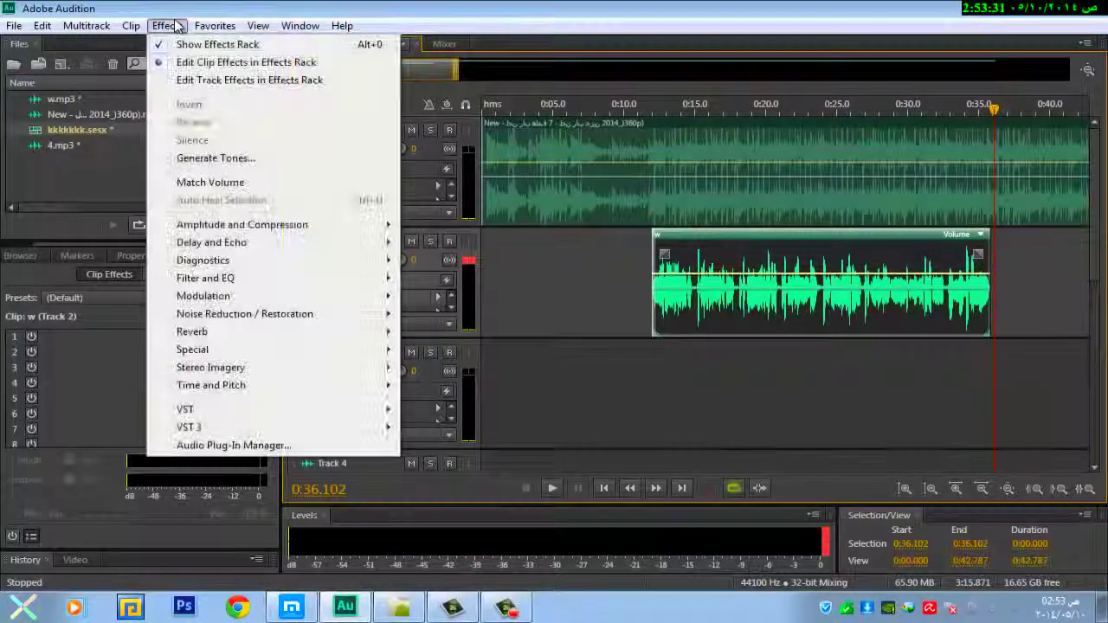
click(175, 25)
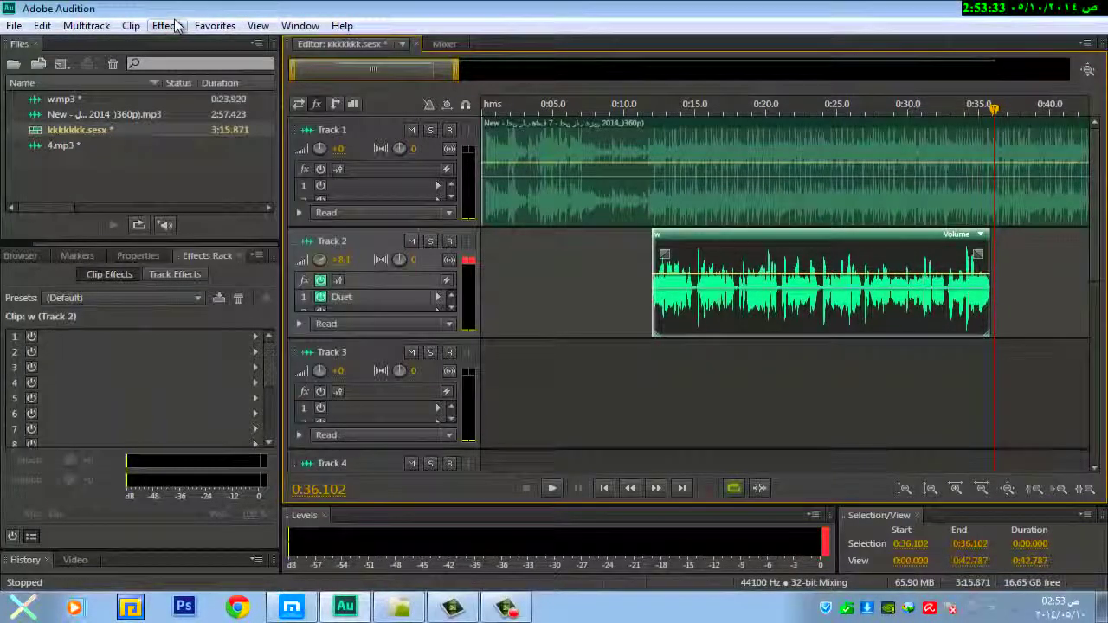
click(174, 25)
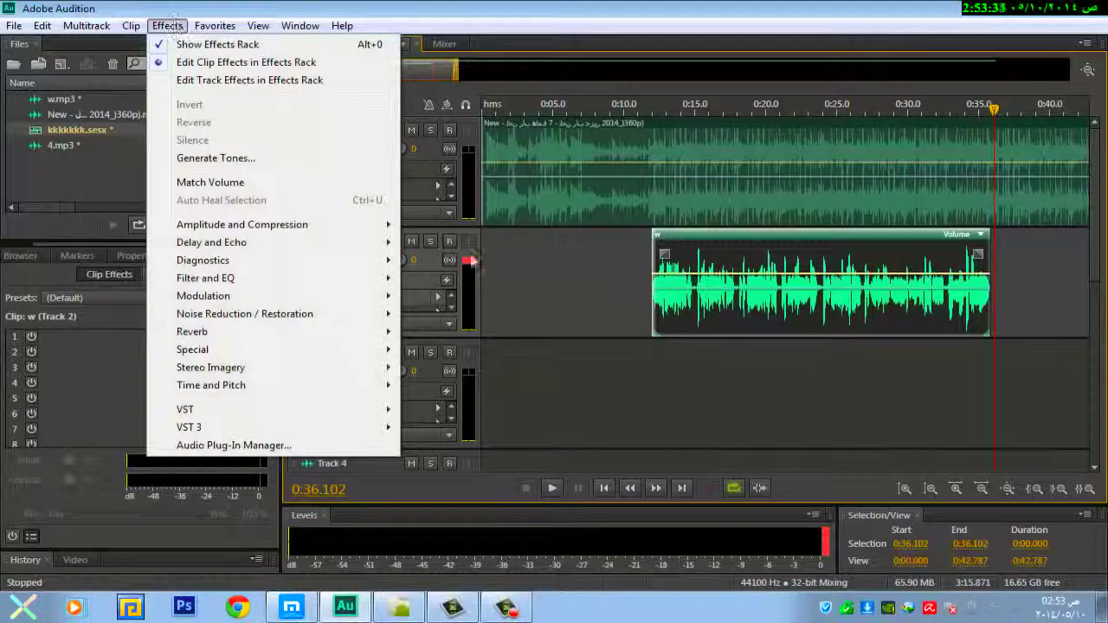
click(623, 334)
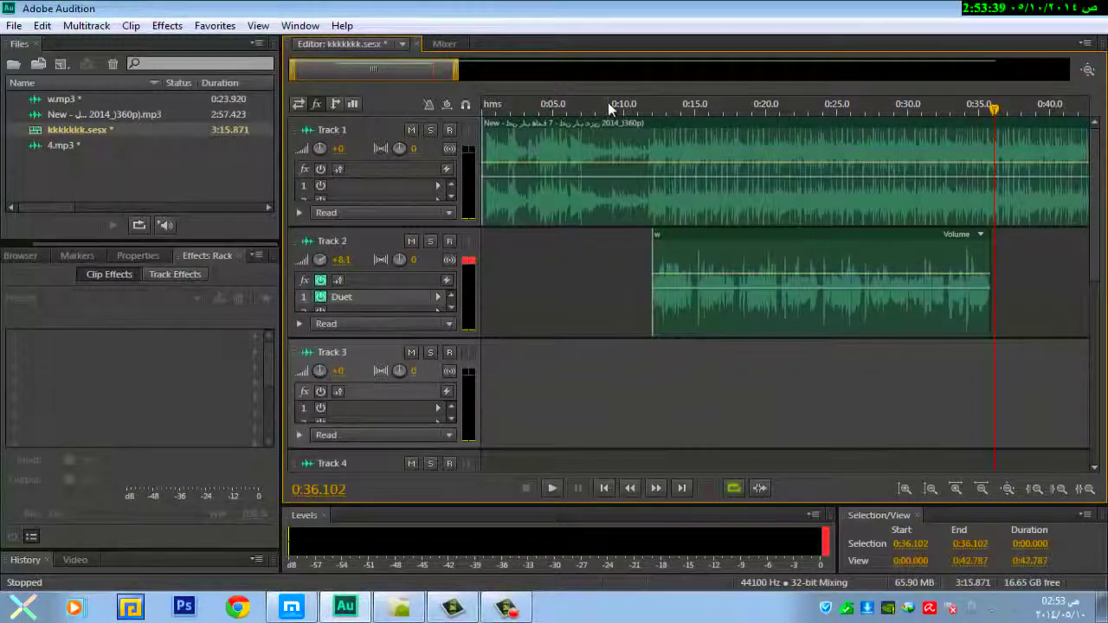
click(624, 106)
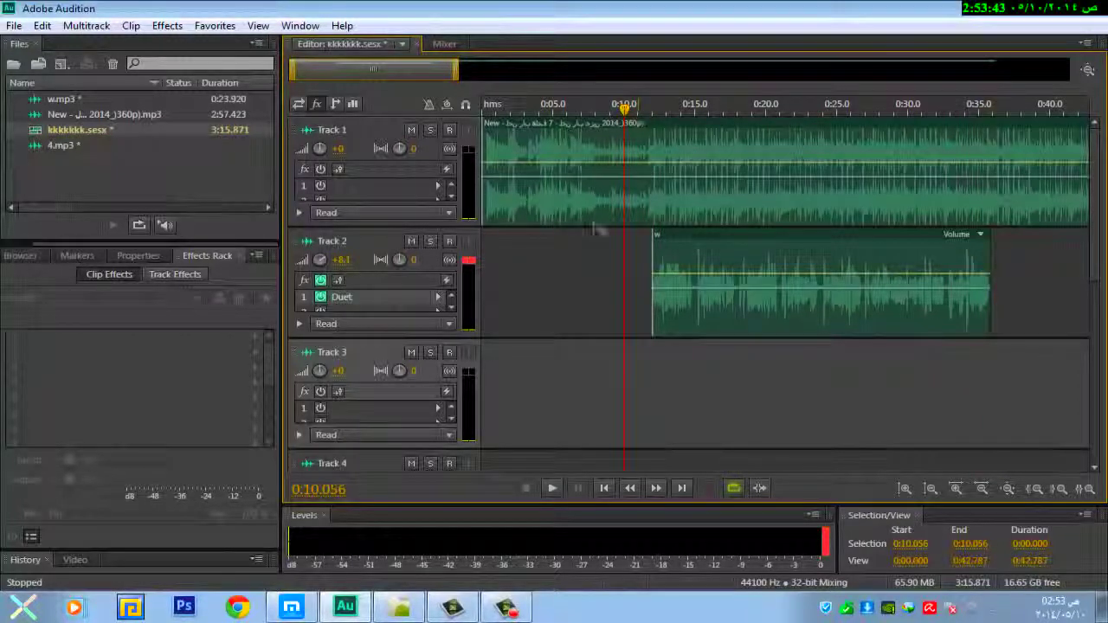
click(291, 606)
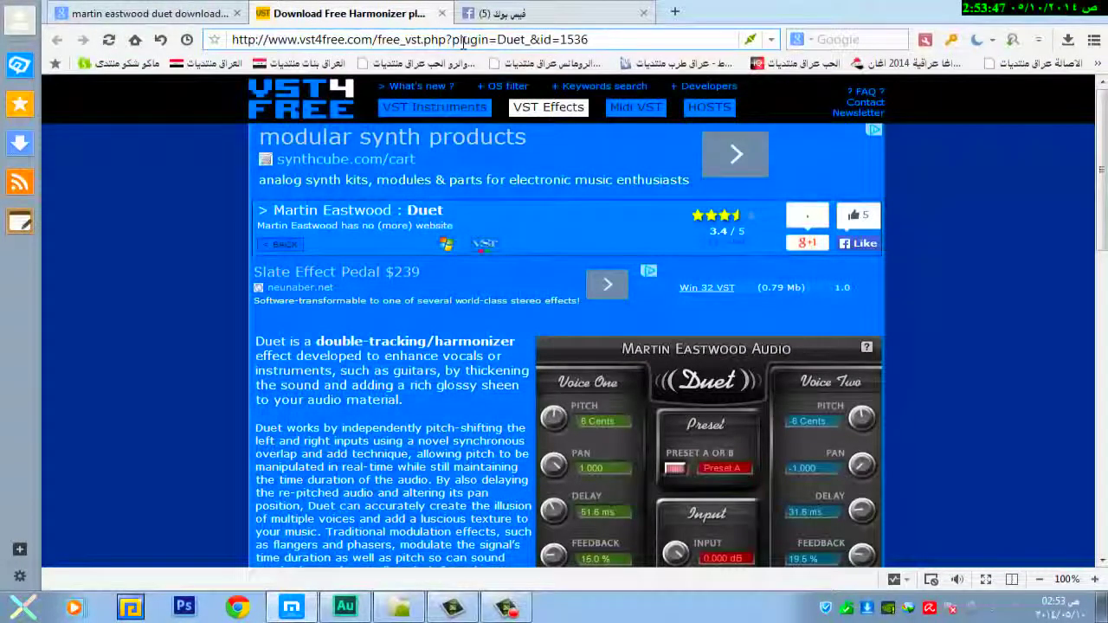
click(1024, 9)
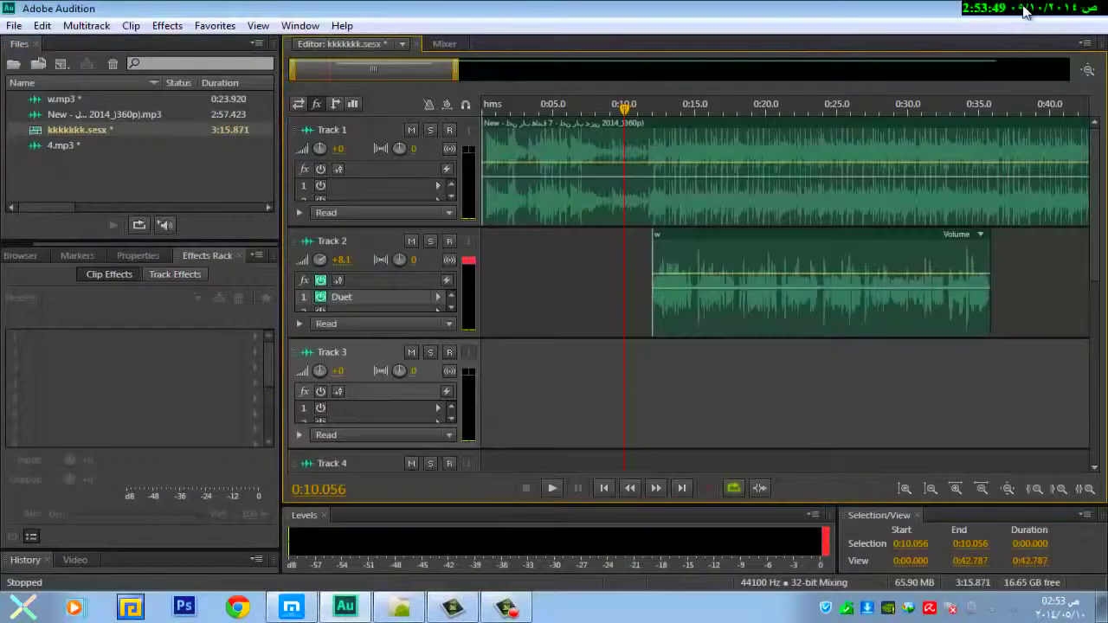
drag(625, 110, 594, 108)
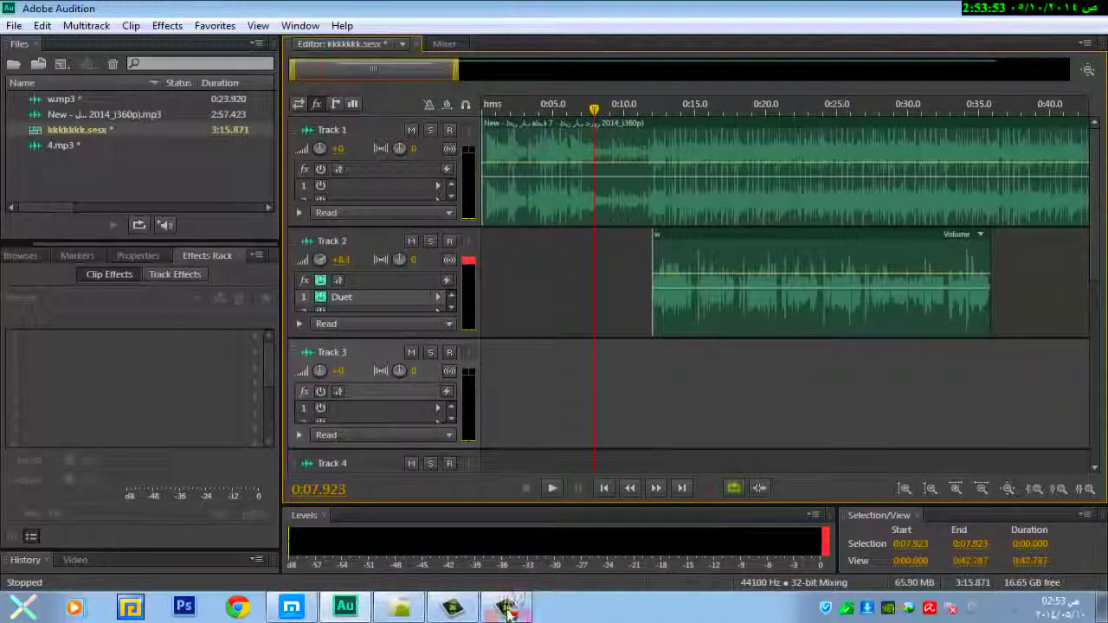
mouse_move(505, 613)
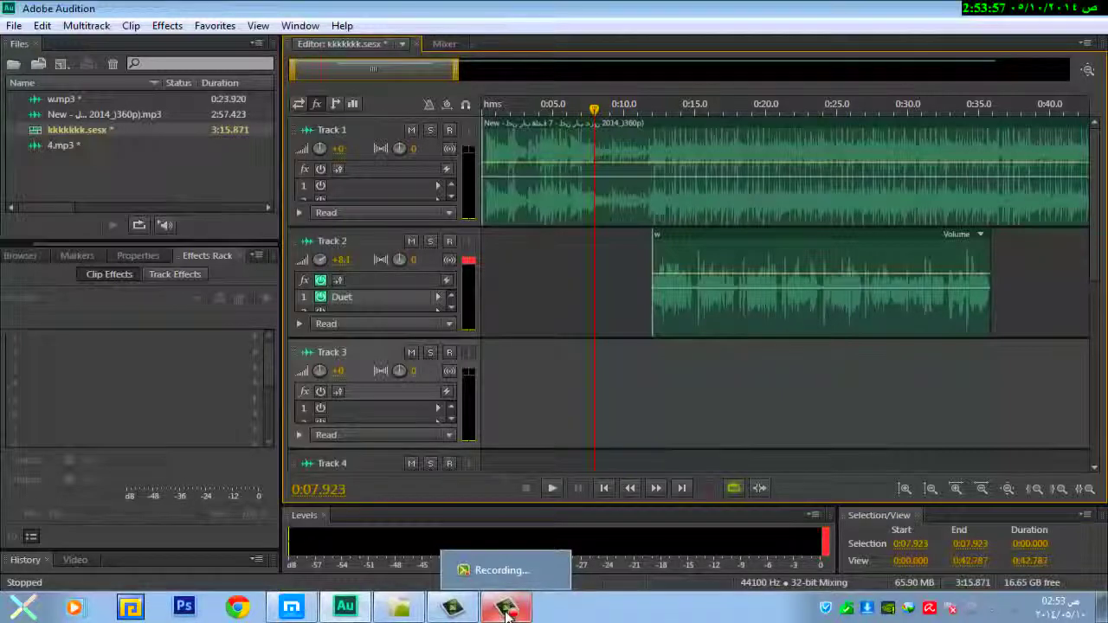
click(505, 613)
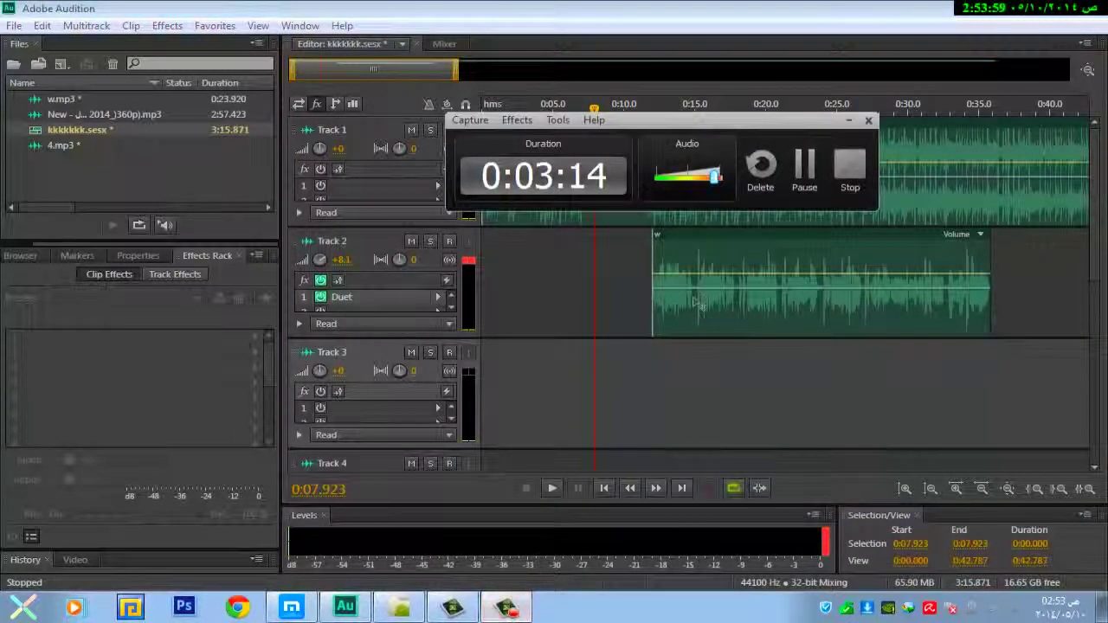